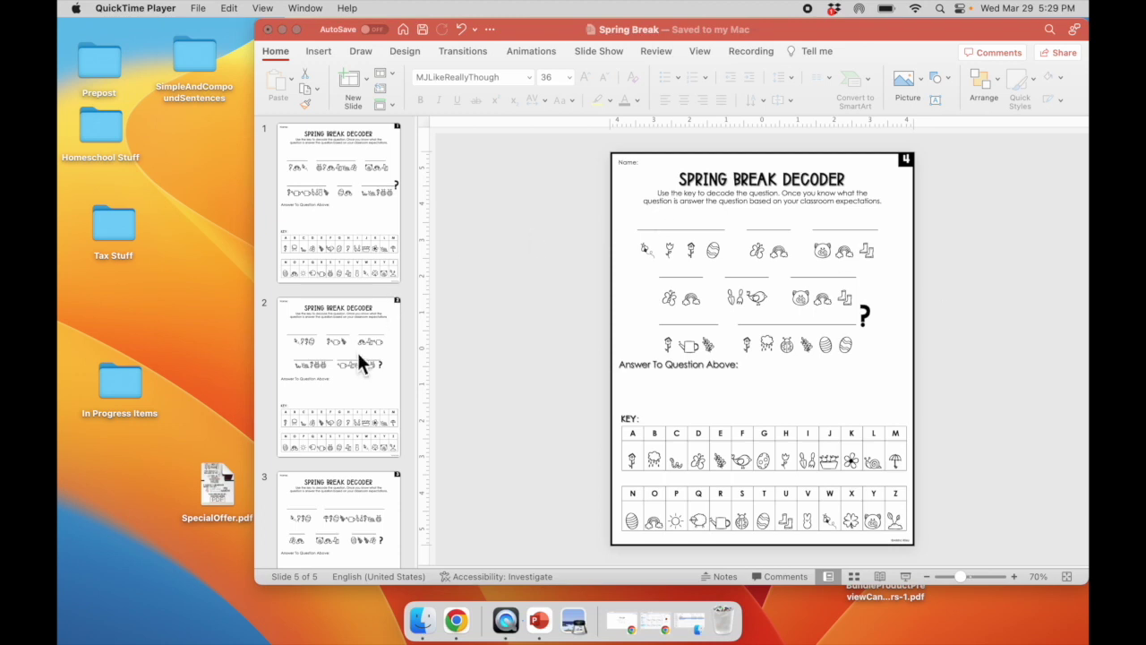
scroll(356, 350, down, 10)
scroll(357, 350, up, 10)
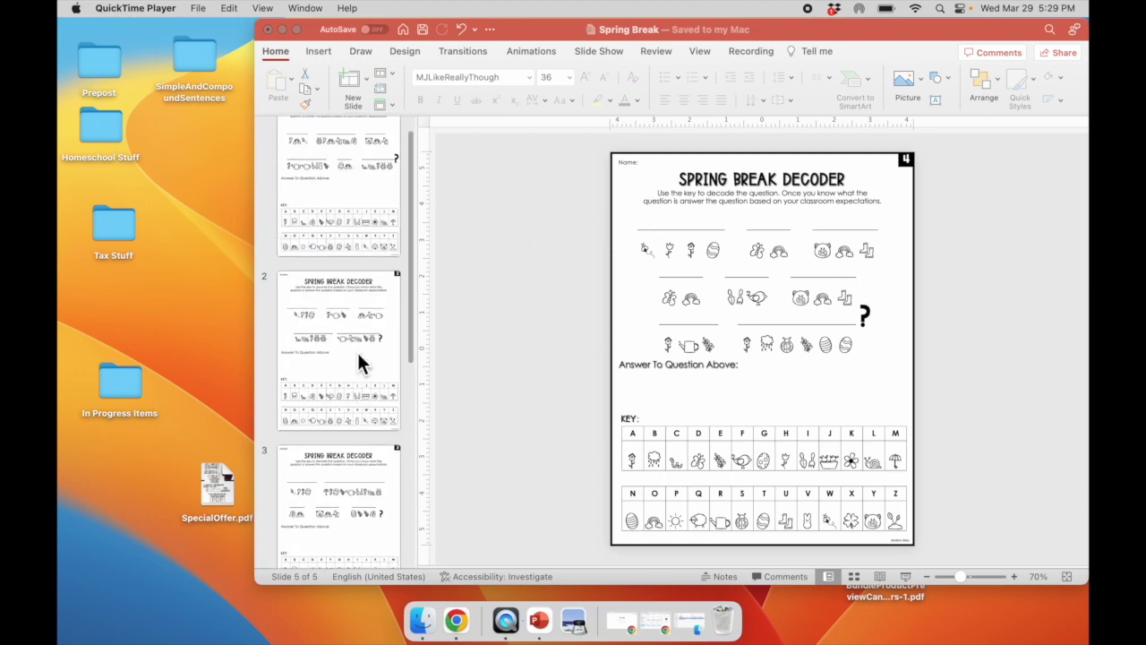
scroll(357, 350, up, 2)
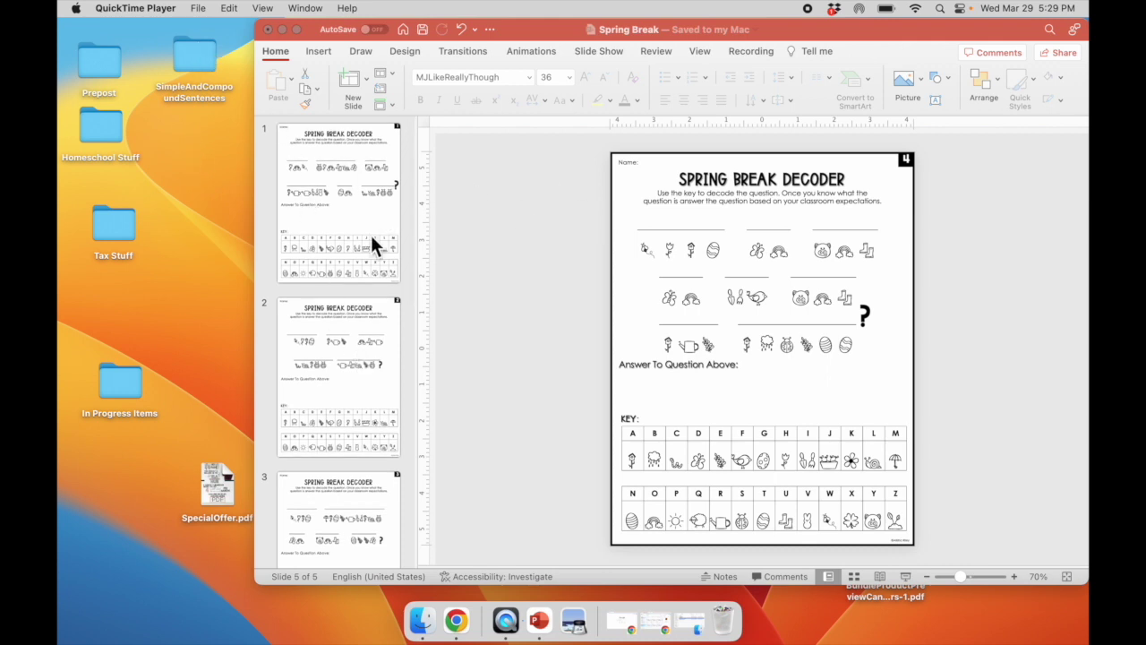
scroll(322, 380, down, 10)
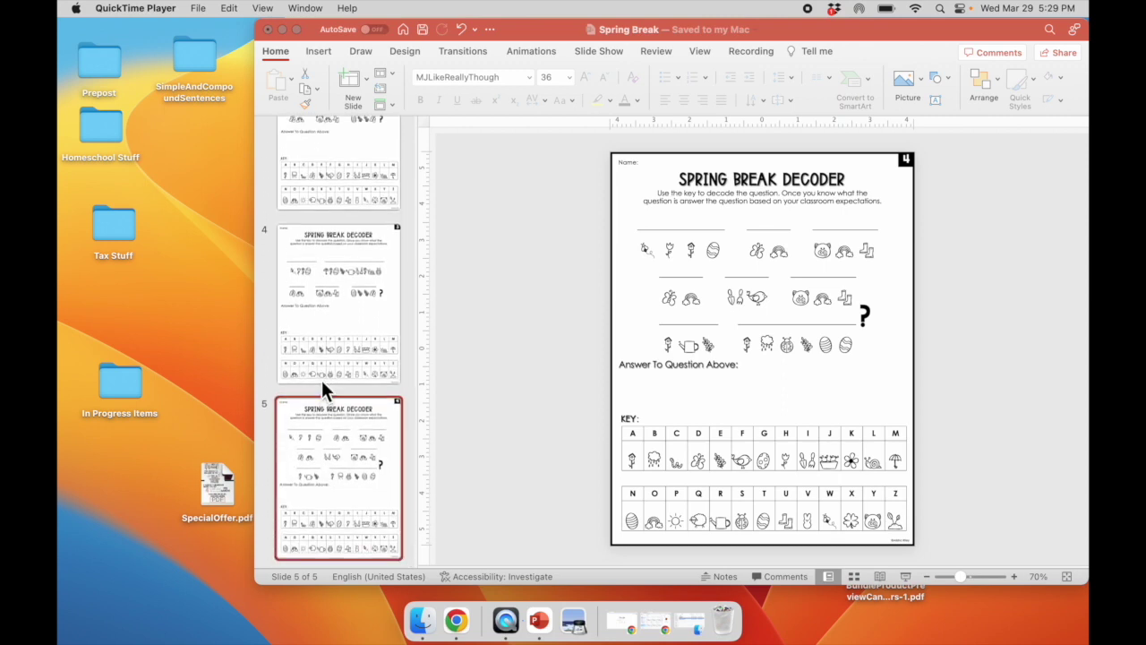
click(321, 380)
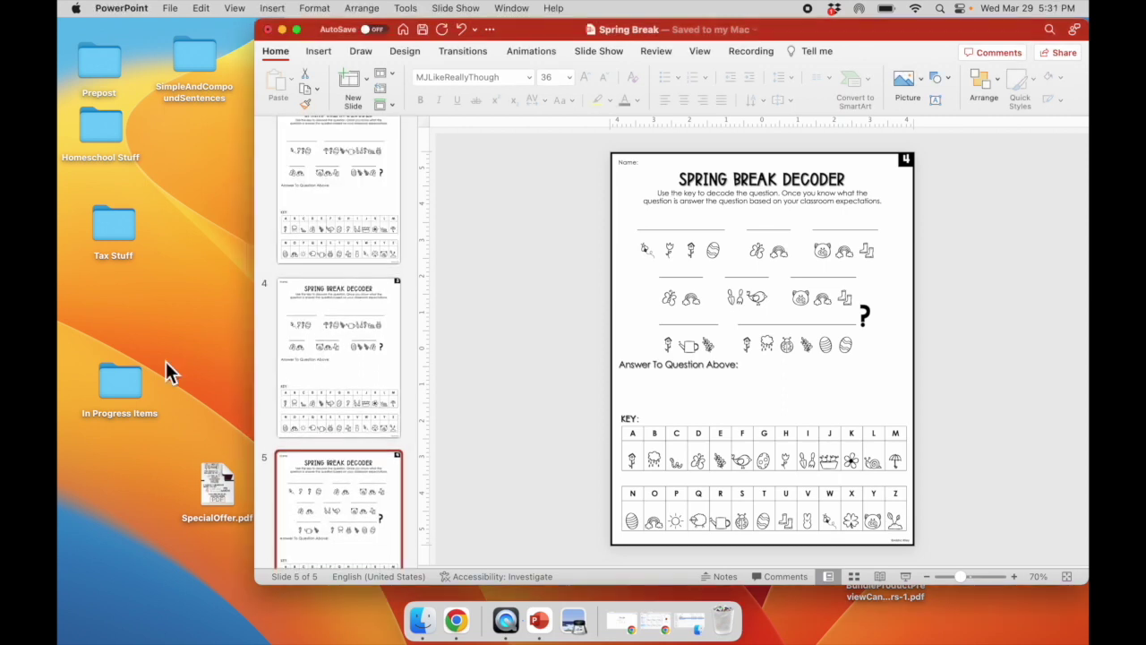
- Export every slide of the Spring Break presentation to the Desktop as separate JPEG images
click(170, 8)
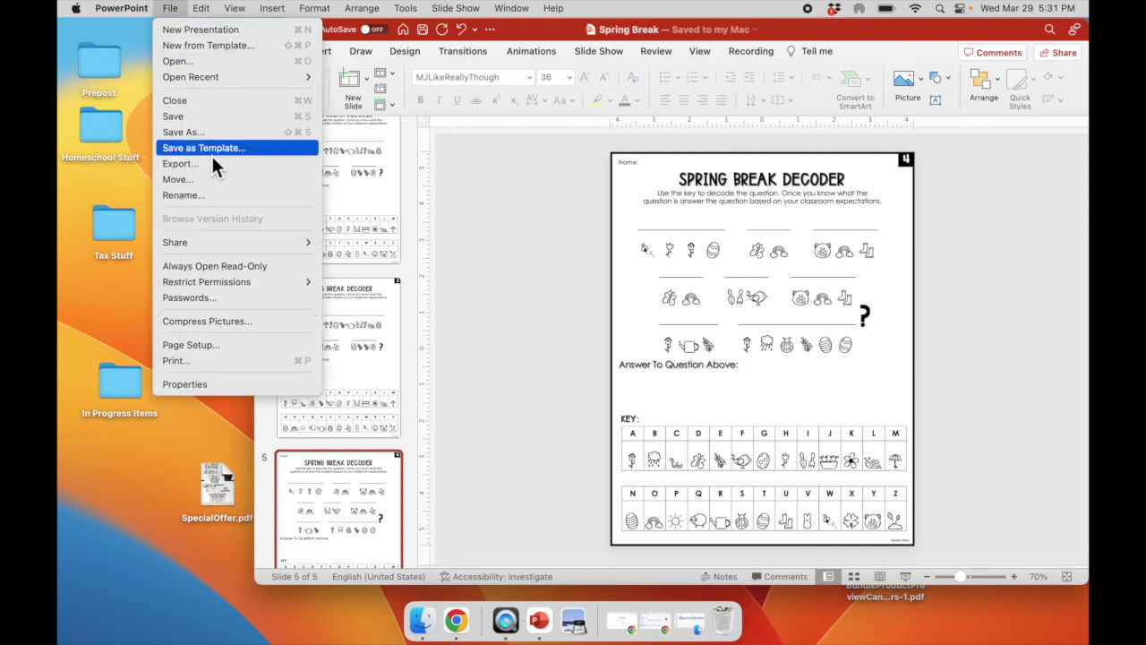
click(211, 165)
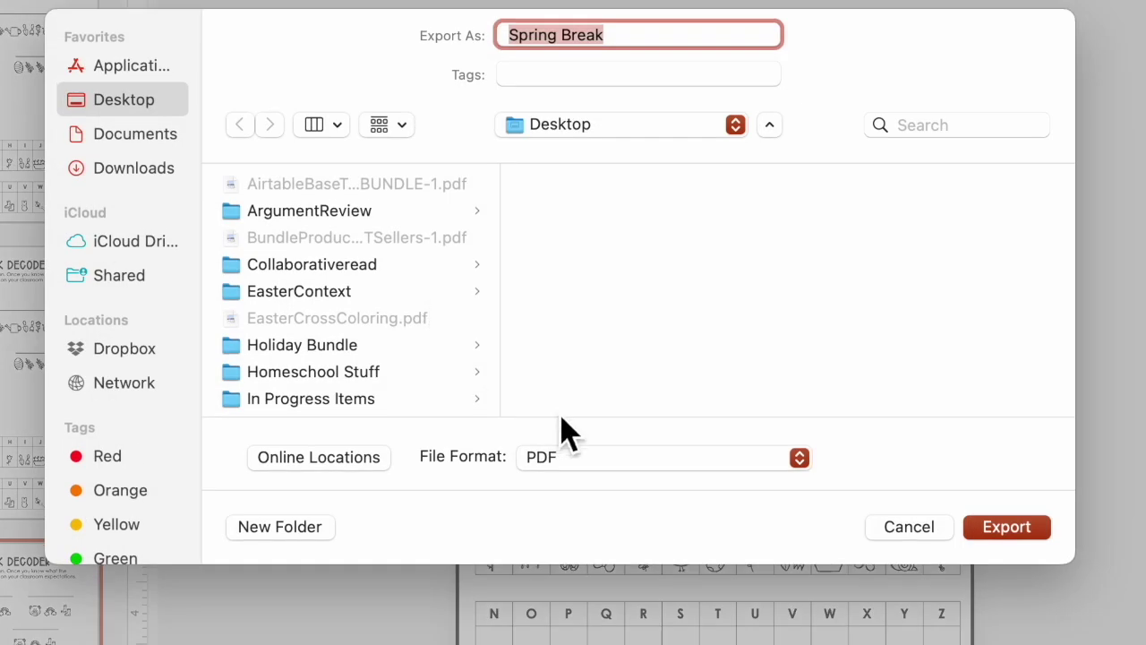
click(670, 458)
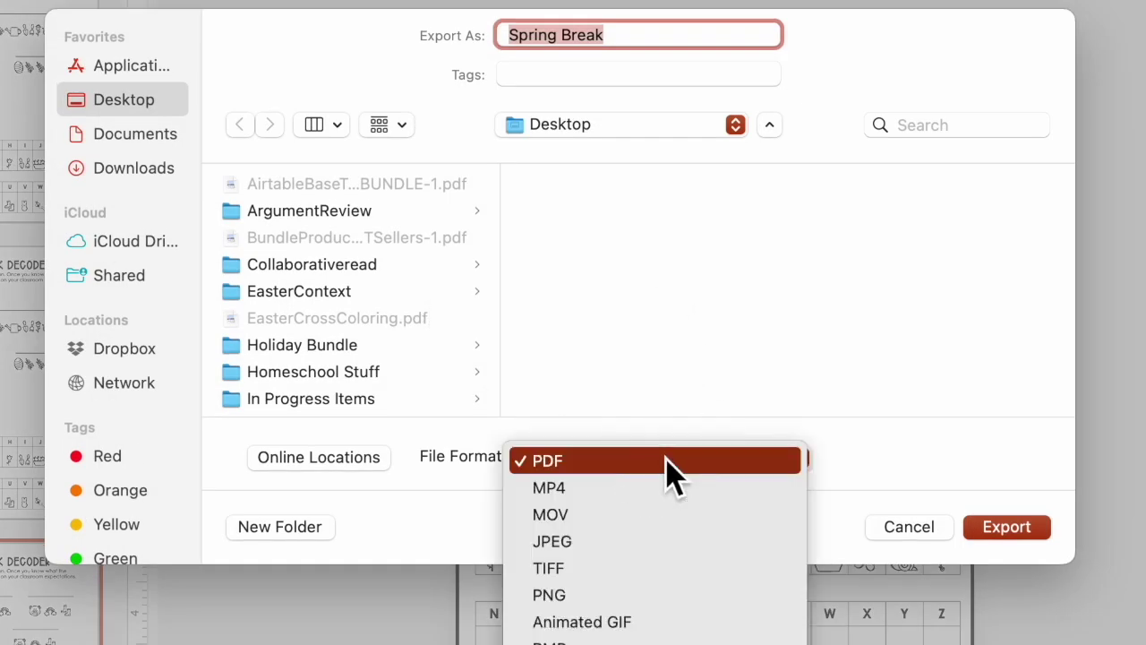
click(654, 543)
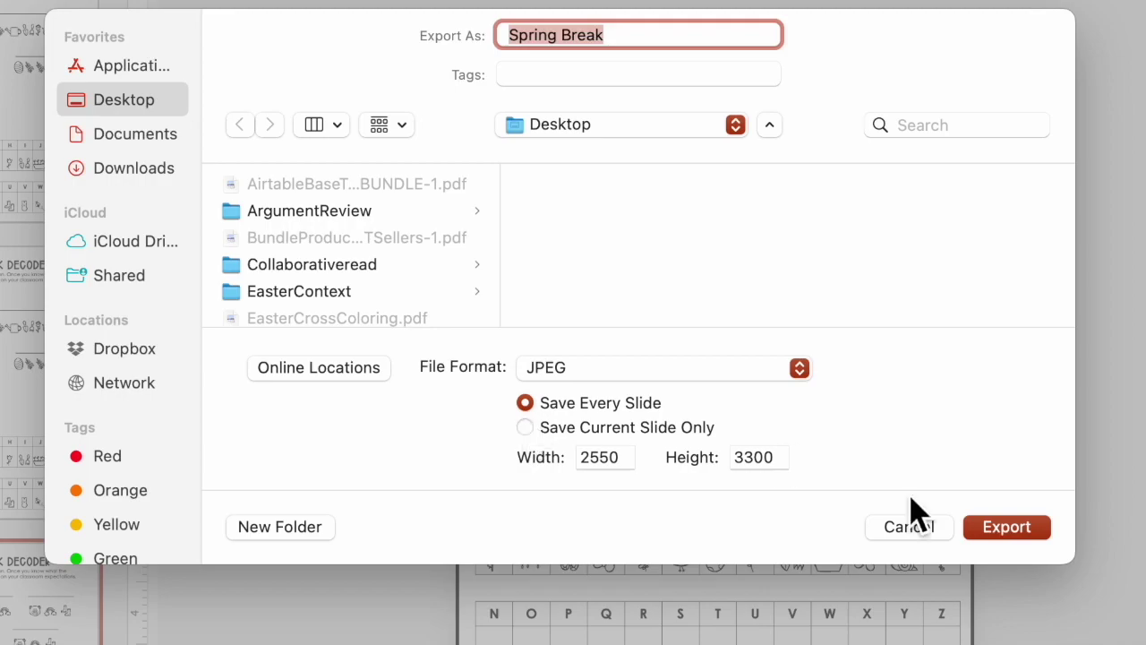
click(1044, 528)
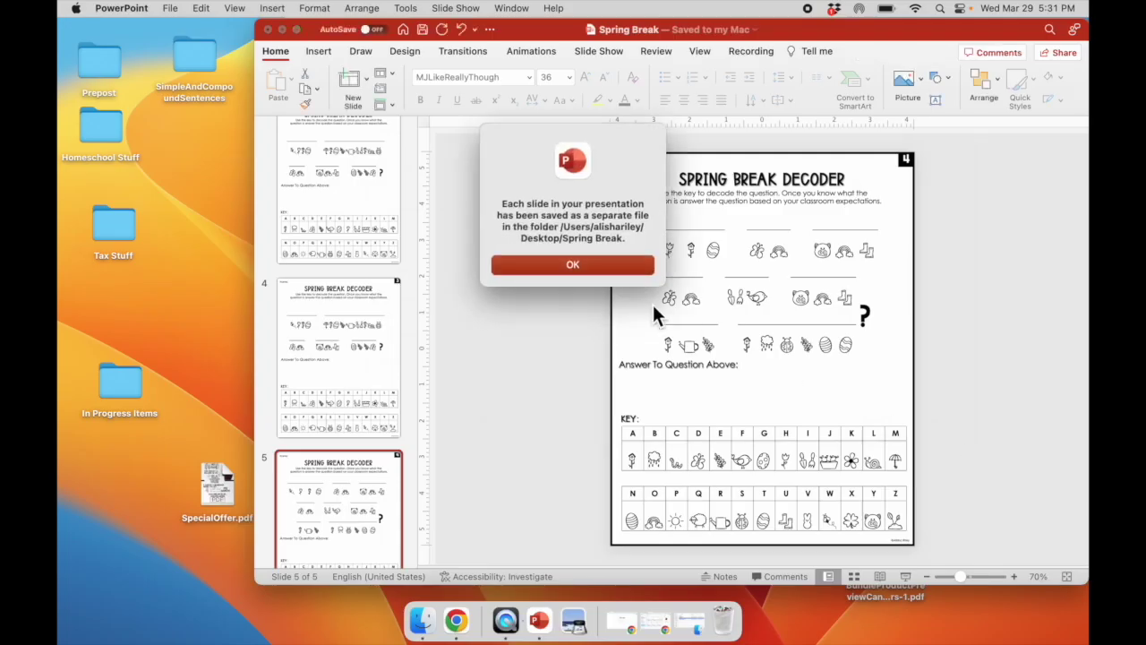
click(613, 266)
- Move the exported Spring Break folder toward the middle of the desktop and open it to check the slide images
click(282, 29)
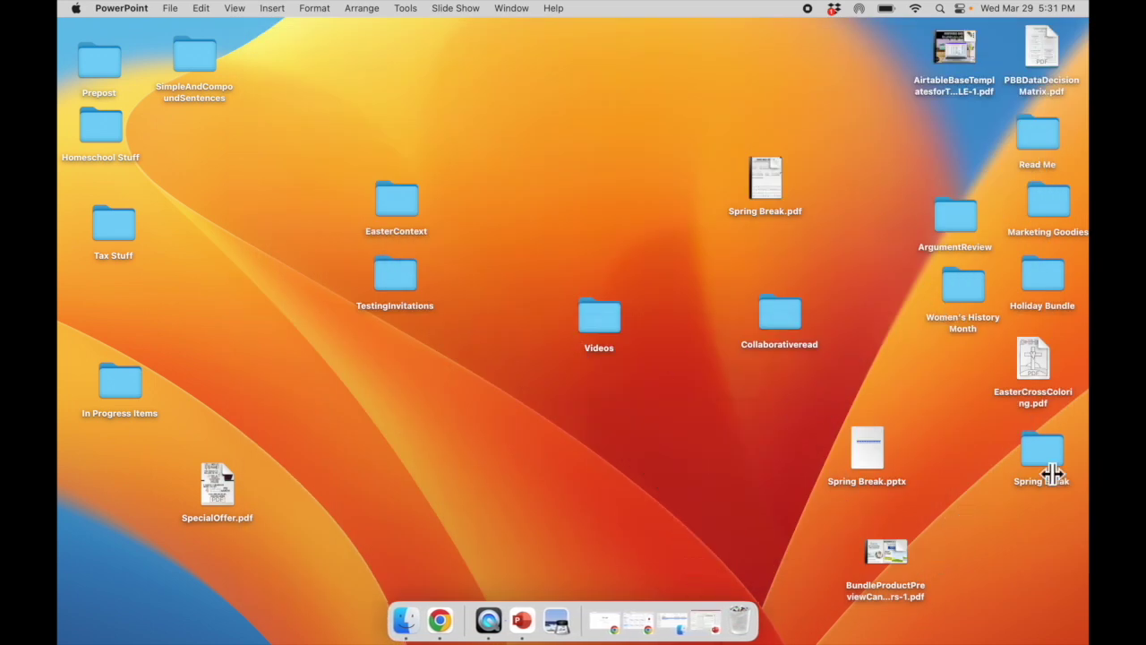
drag(1048, 473, 708, 439)
double_click(707, 438)
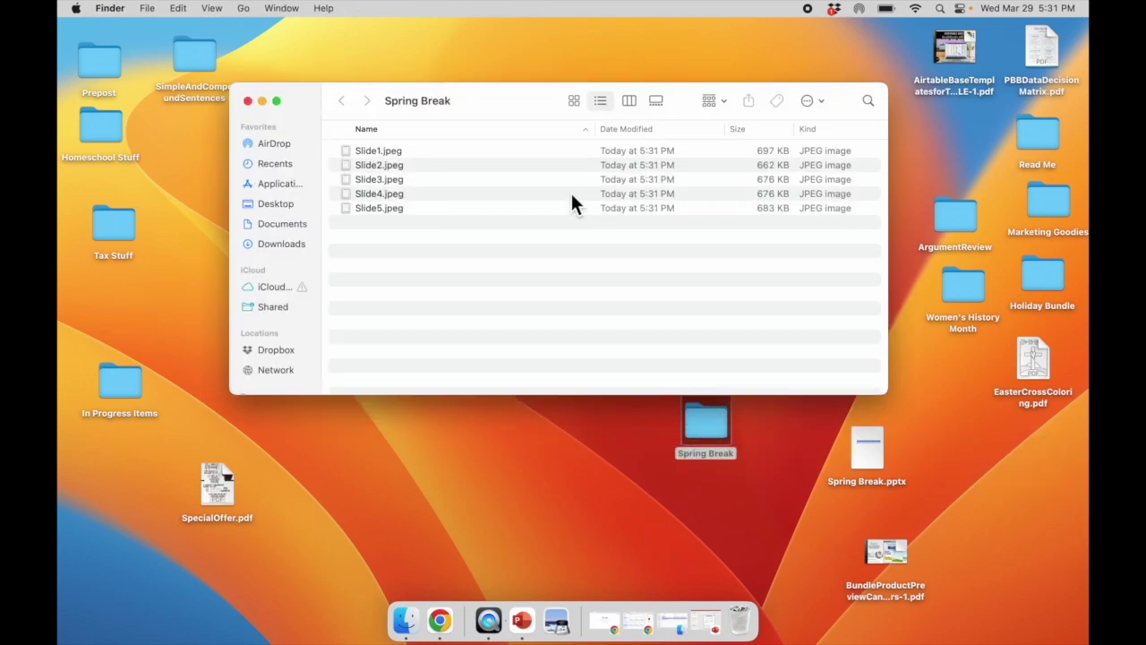
click(262, 100)
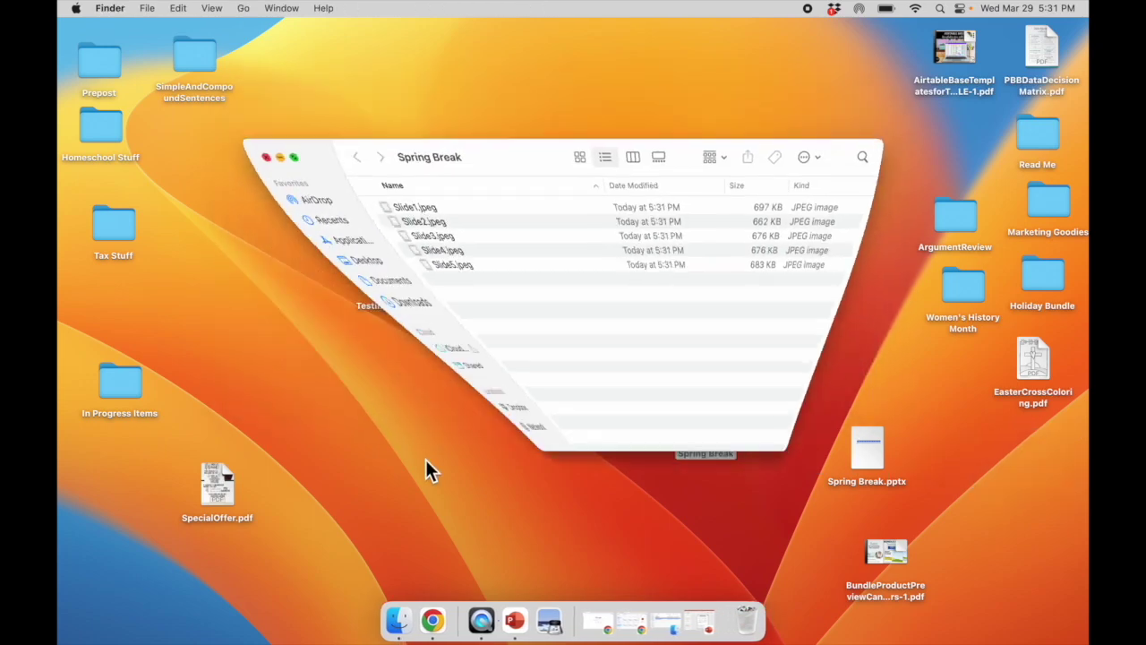
- Switch back to PowerPoint and create a new blank presentation
click(510, 625)
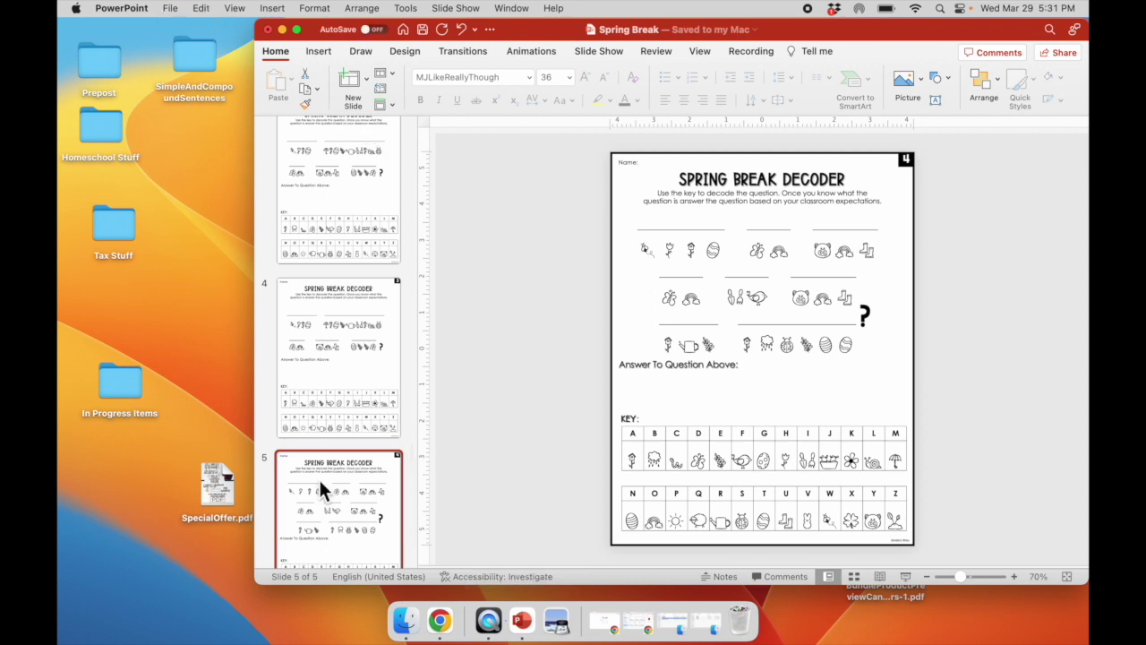
click(178, 11)
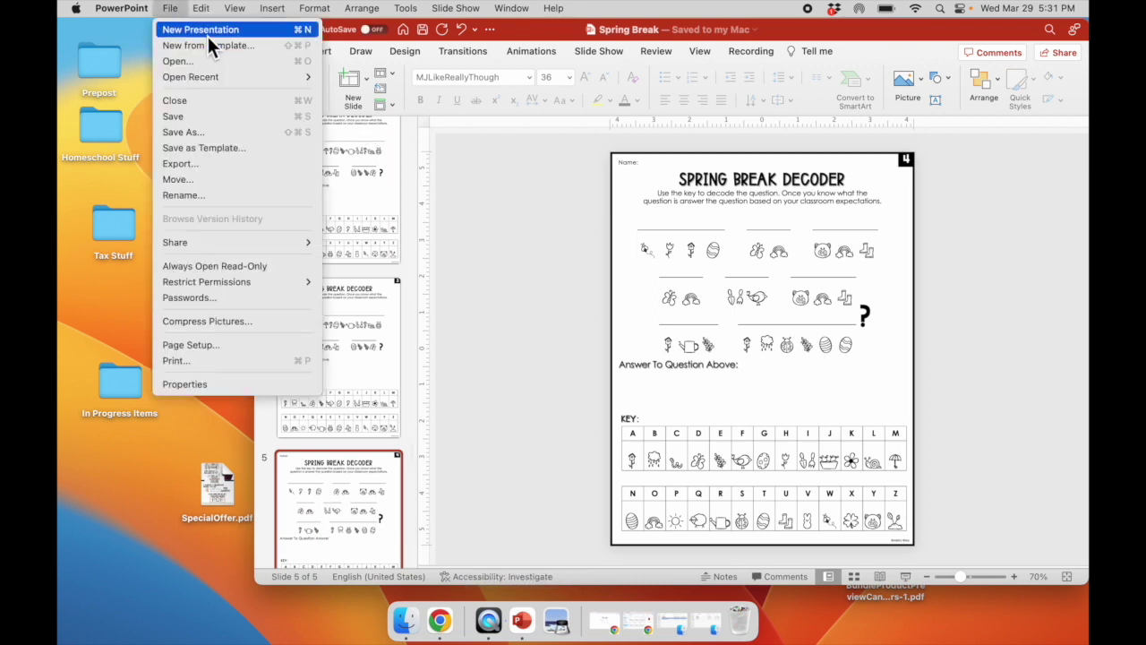
click(207, 34)
- Set the new presentation's page size to a custom 8.5 in wide by 11 in high
click(211, 53)
click(169, 8)
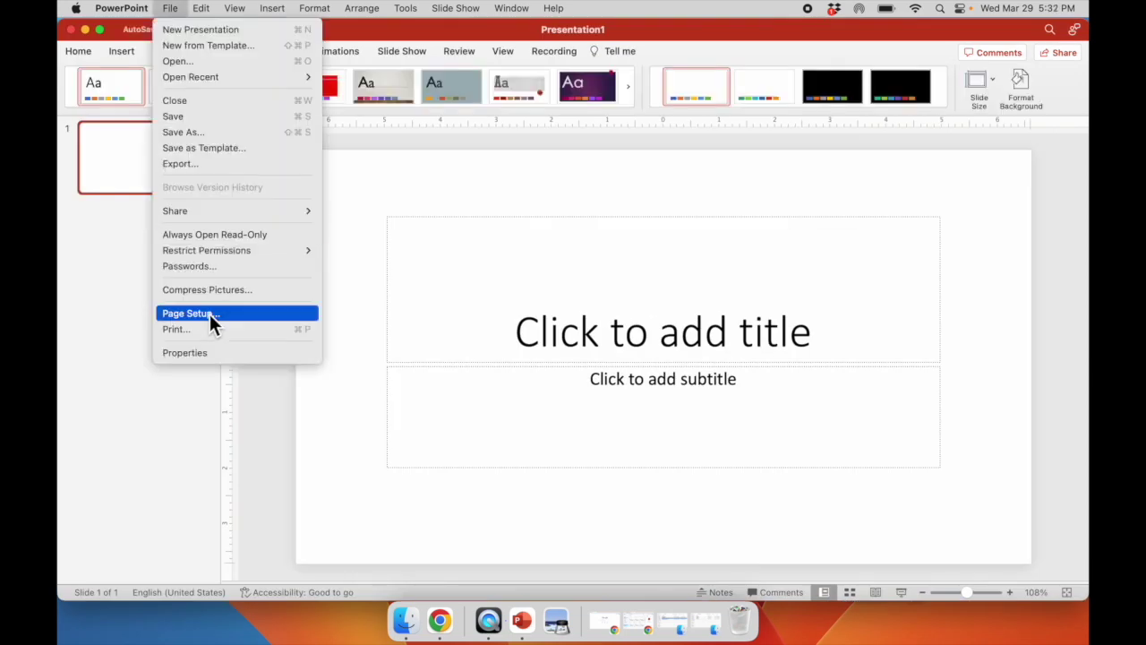
click(210, 314)
key(BackSpace)
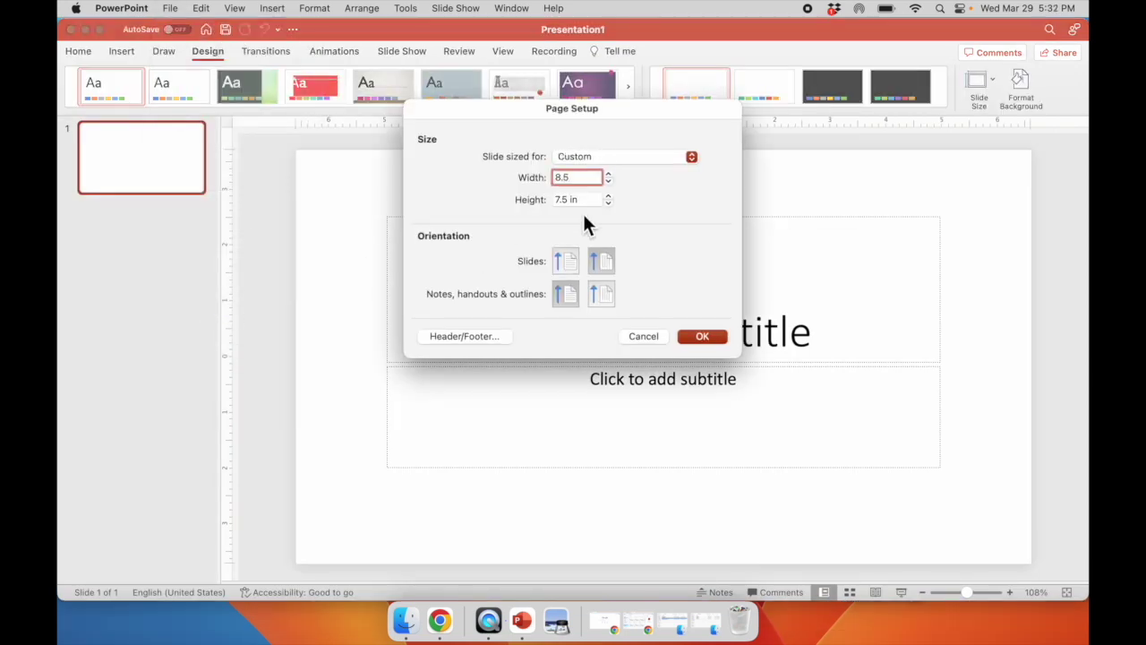
text(11)
click(720, 340)
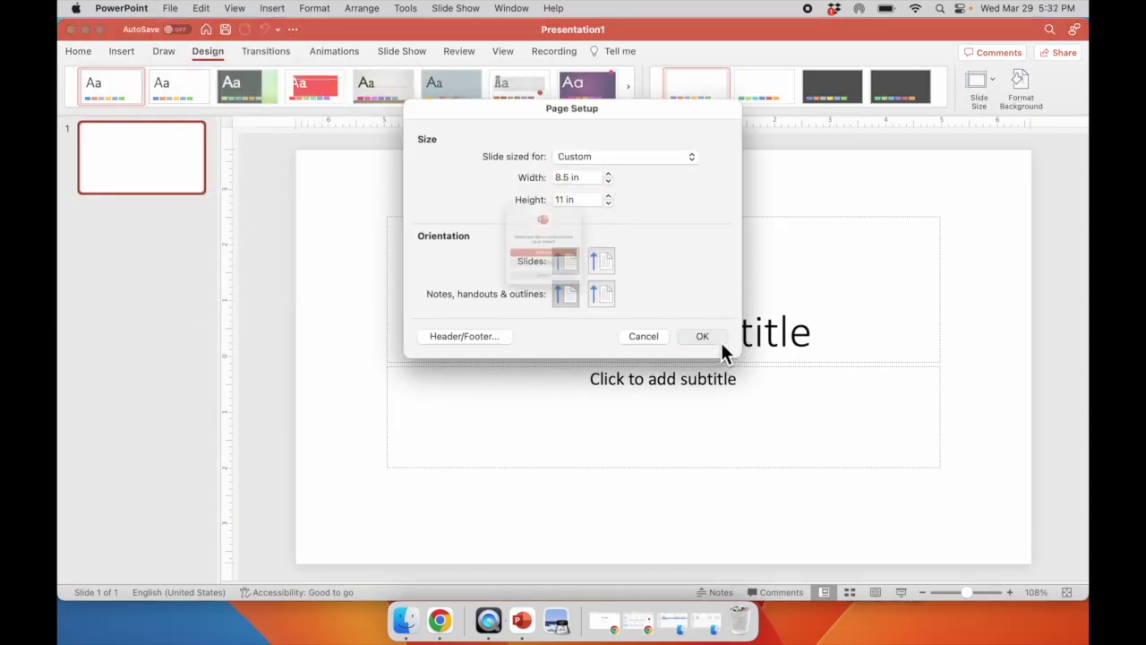
click(561, 272)
- Delete the title and subtitle placeholders from the first slide
click(676, 221)
key(Delete)
click(676, 376)
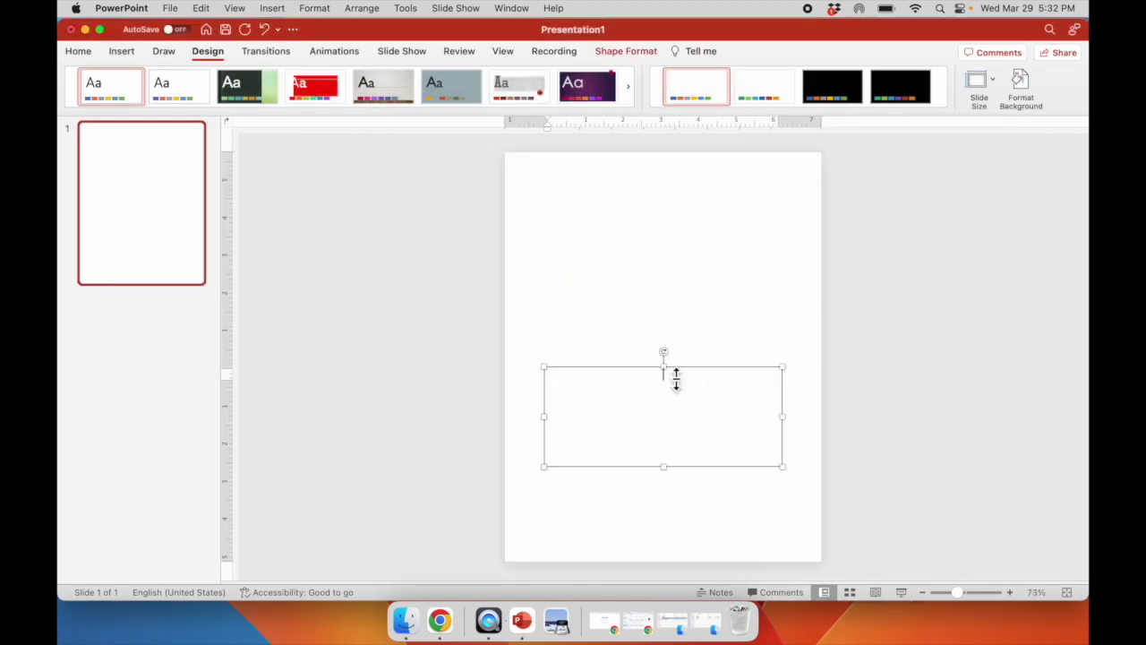
key(Delete)
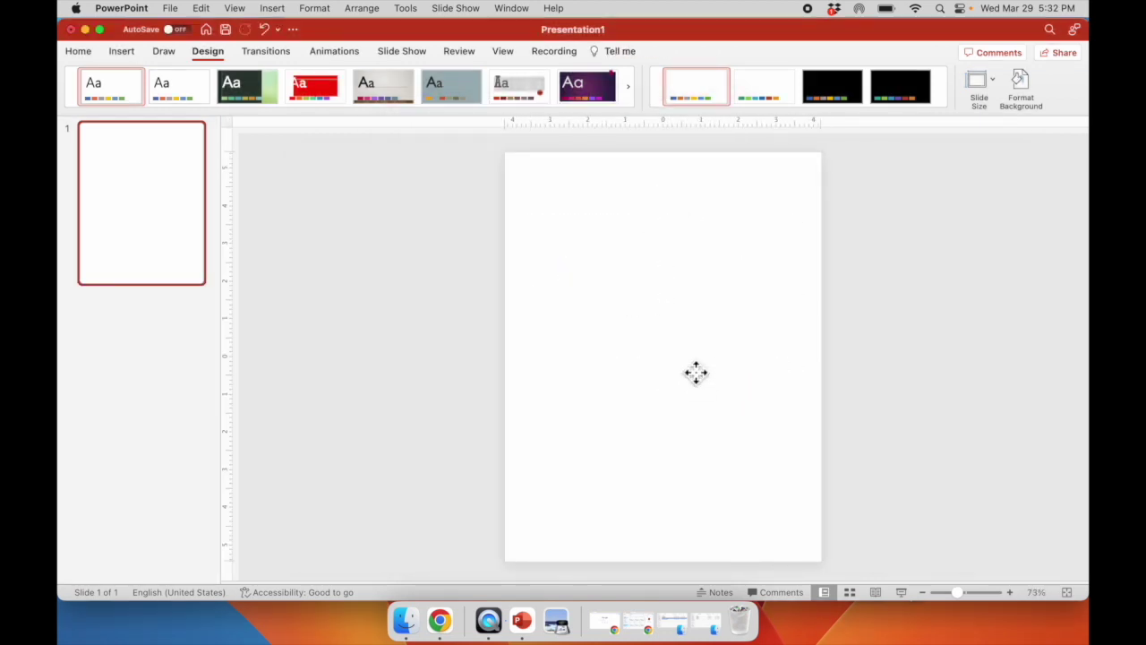
- Give the first slide a picture fill background using Slide1.jpeg from the Spring Break folder
click(1028, 92)
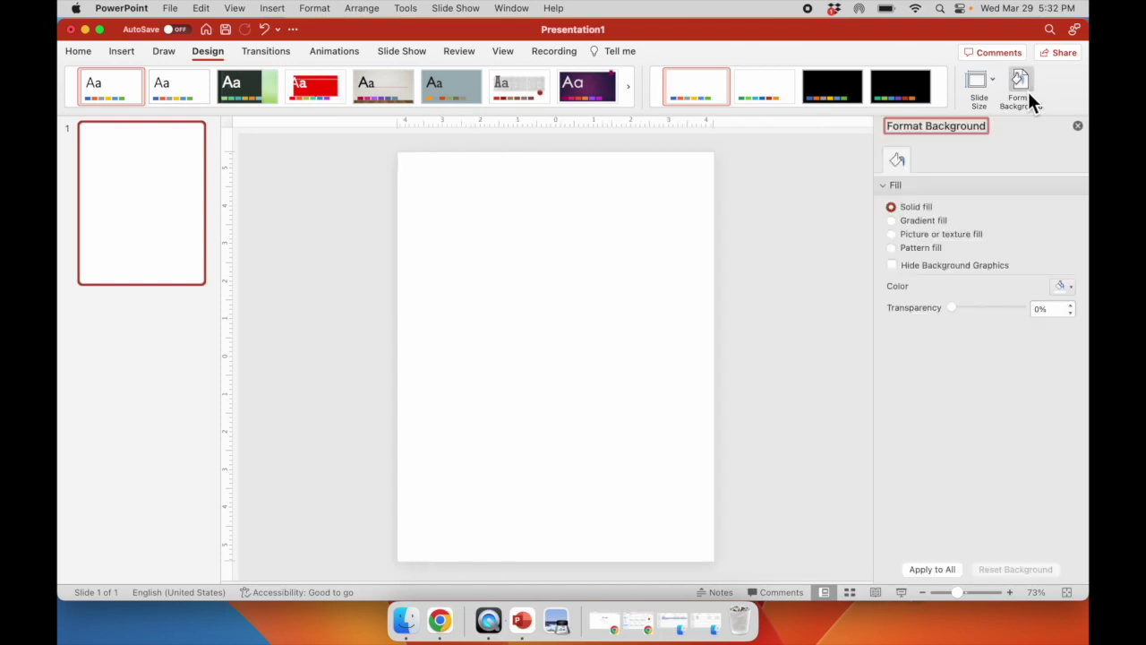
click(898, 234)
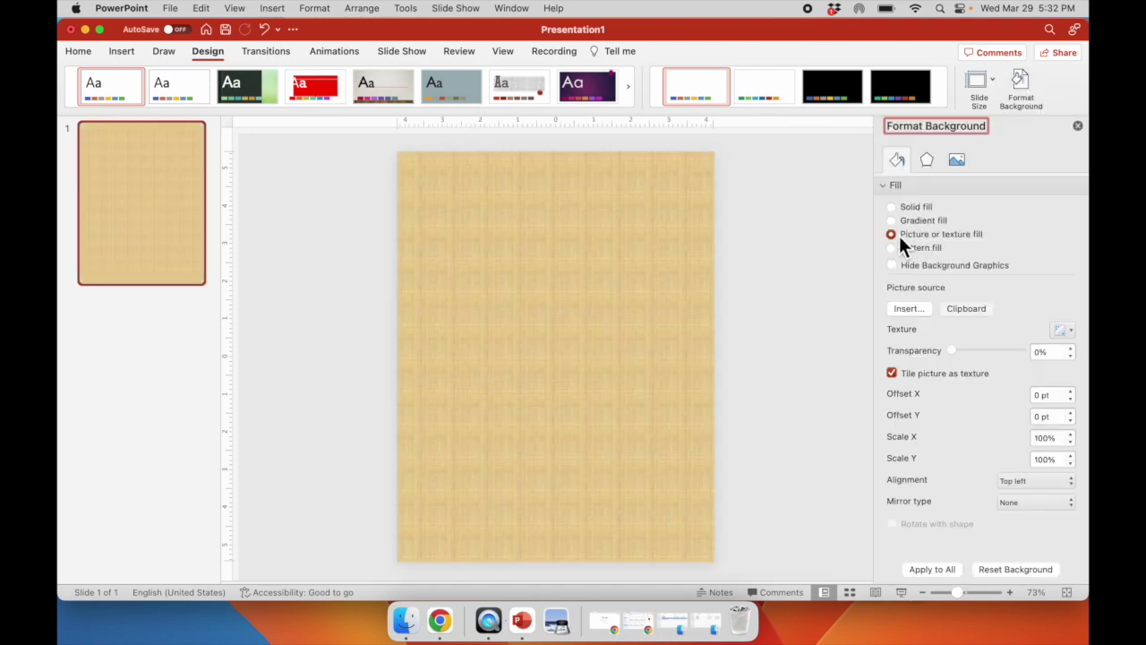
click(907, 309)
scroll(406, 232, down, 5)
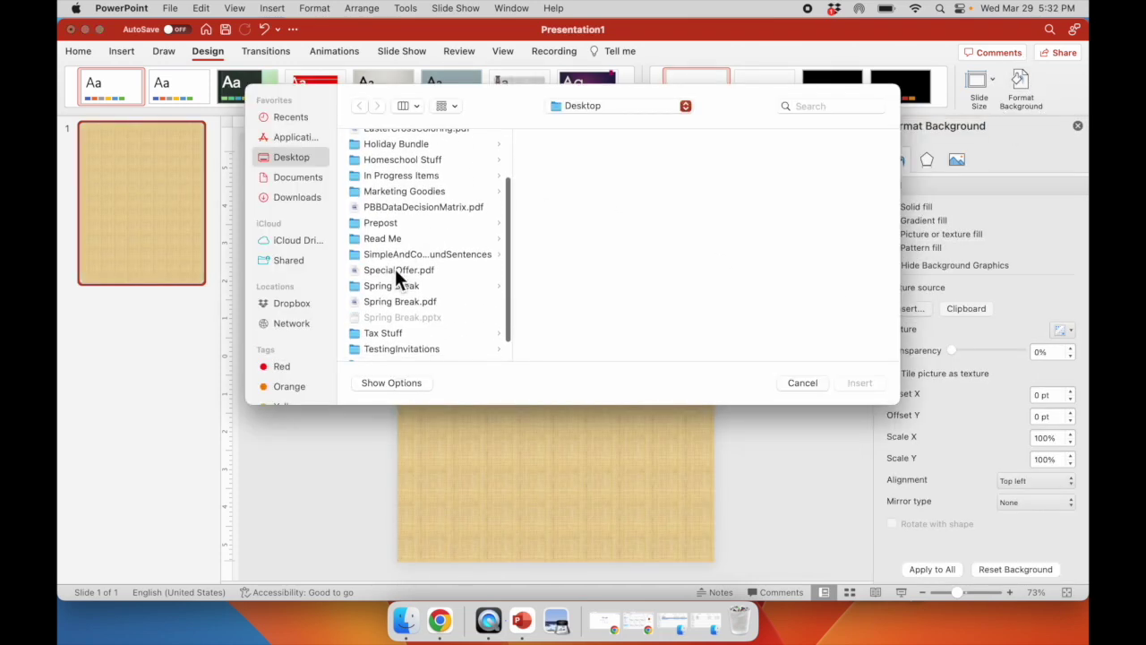
click(392, 286)
click(543, 143)
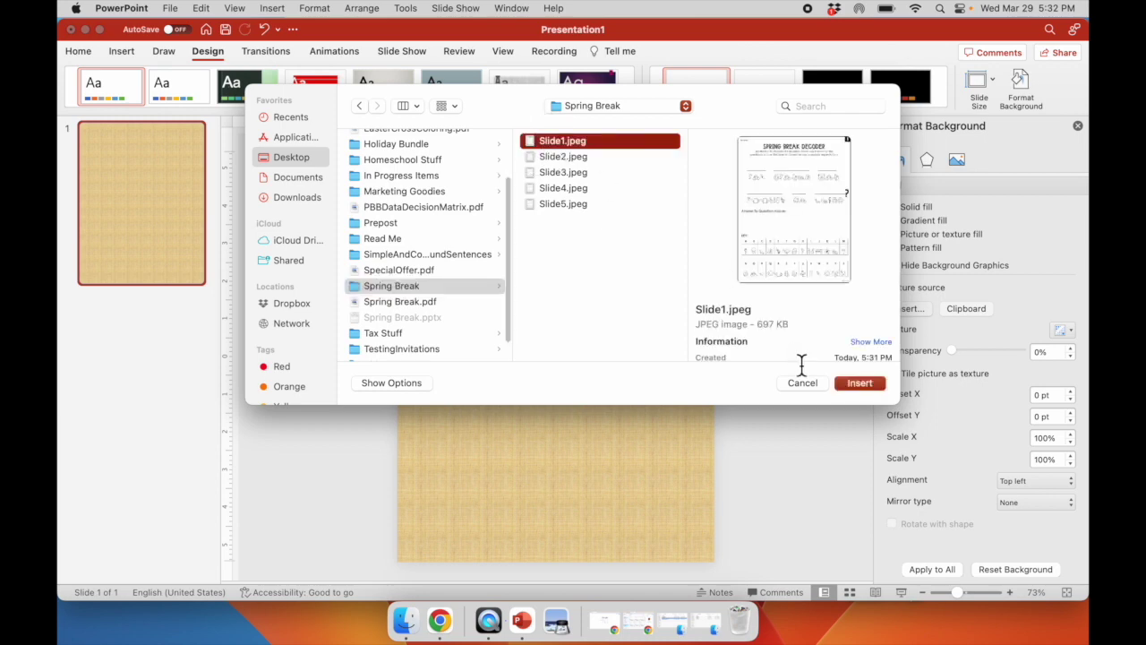
click(858, 383)
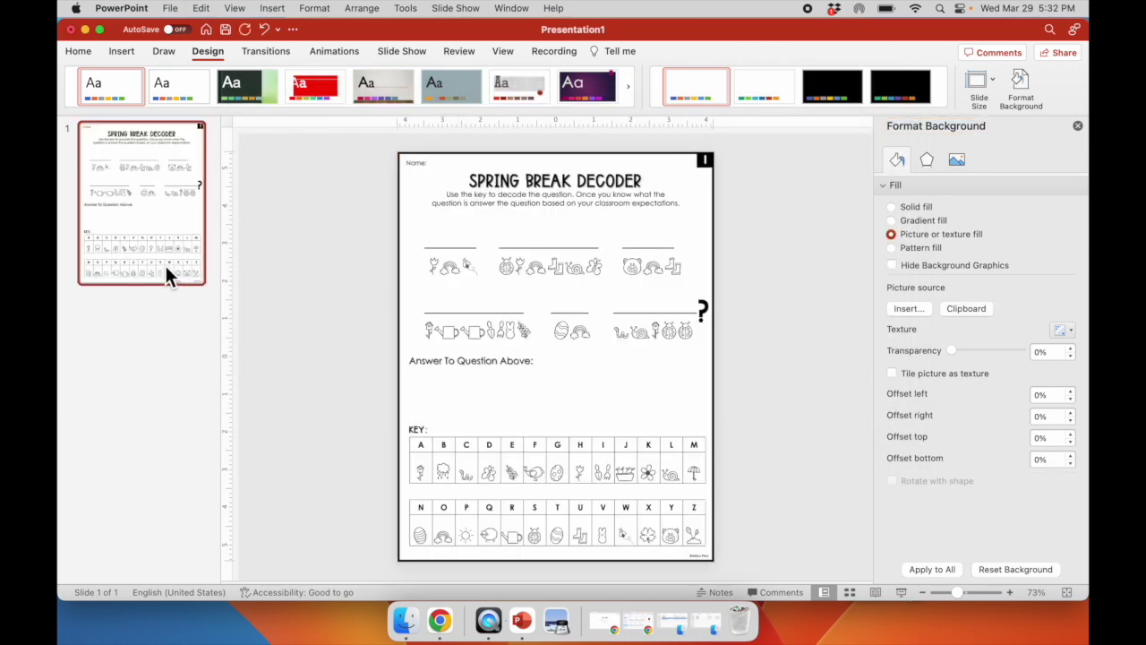
- Paste a blank second slide and fill its background with the picture Slide2.jpeg
click(166, 276)
key(super+v)
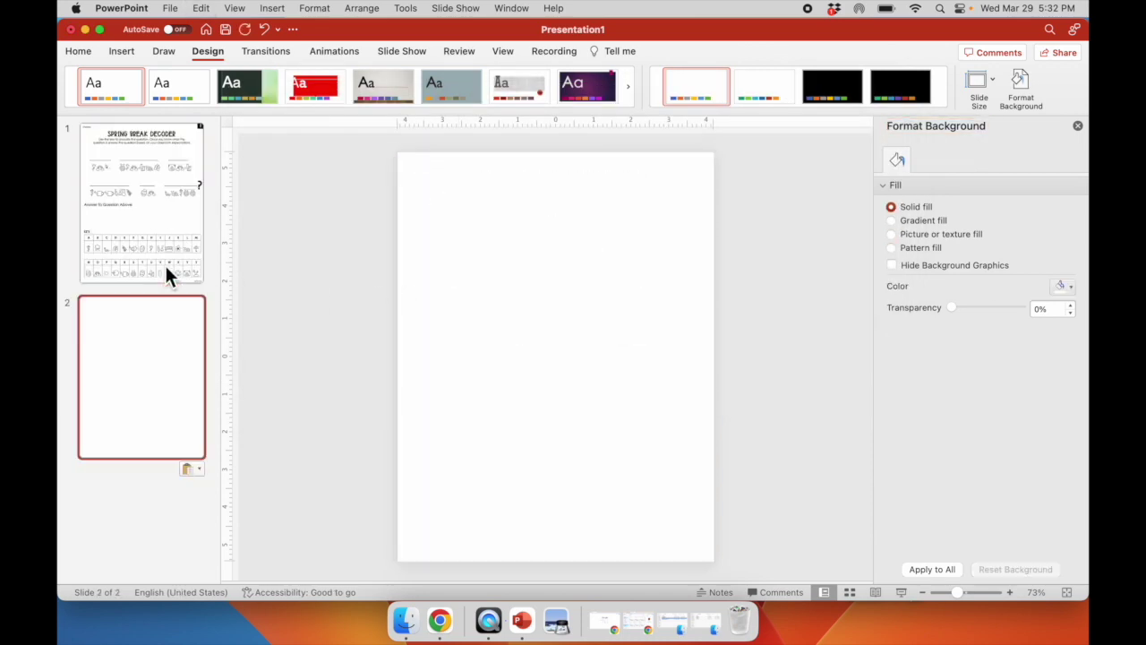
click(897, 234)
click(904, 307)
click(385, 156)
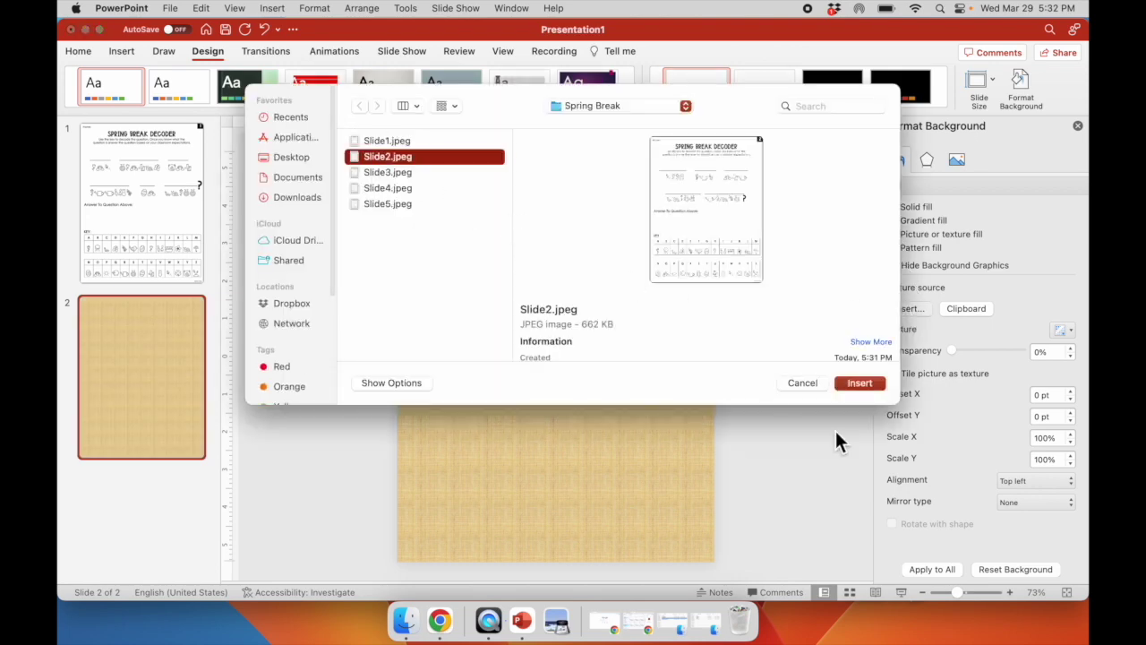
click(858, 383)
- Paste a blank third slide and set its background picture to Slide3.jpeg
key(super+v)
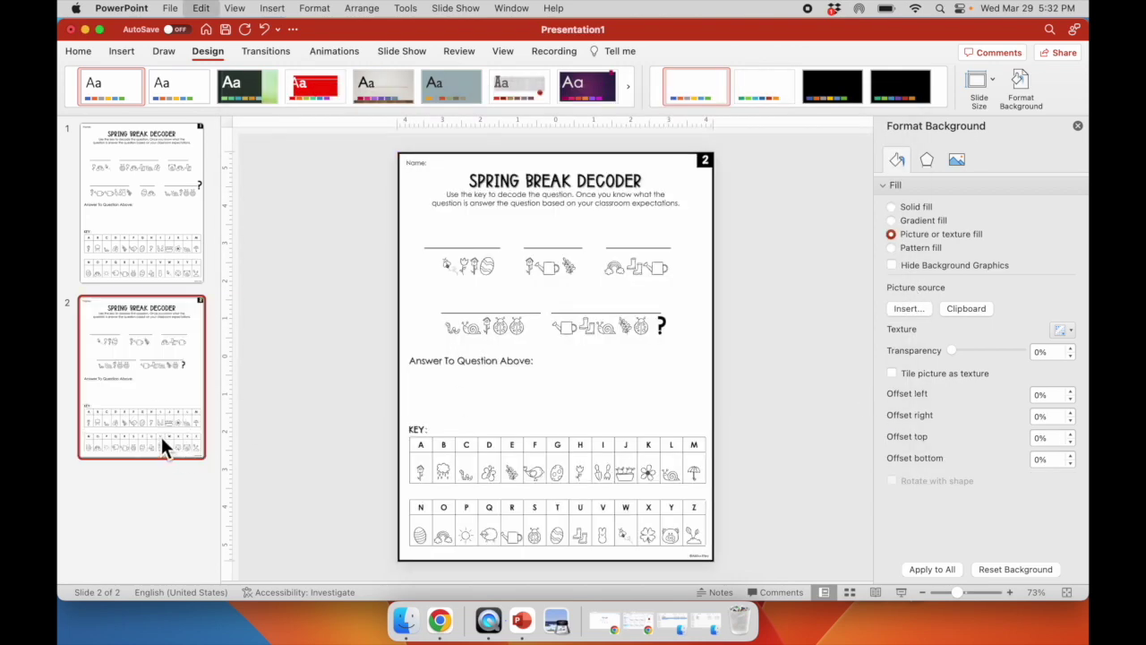
click(893, 233)
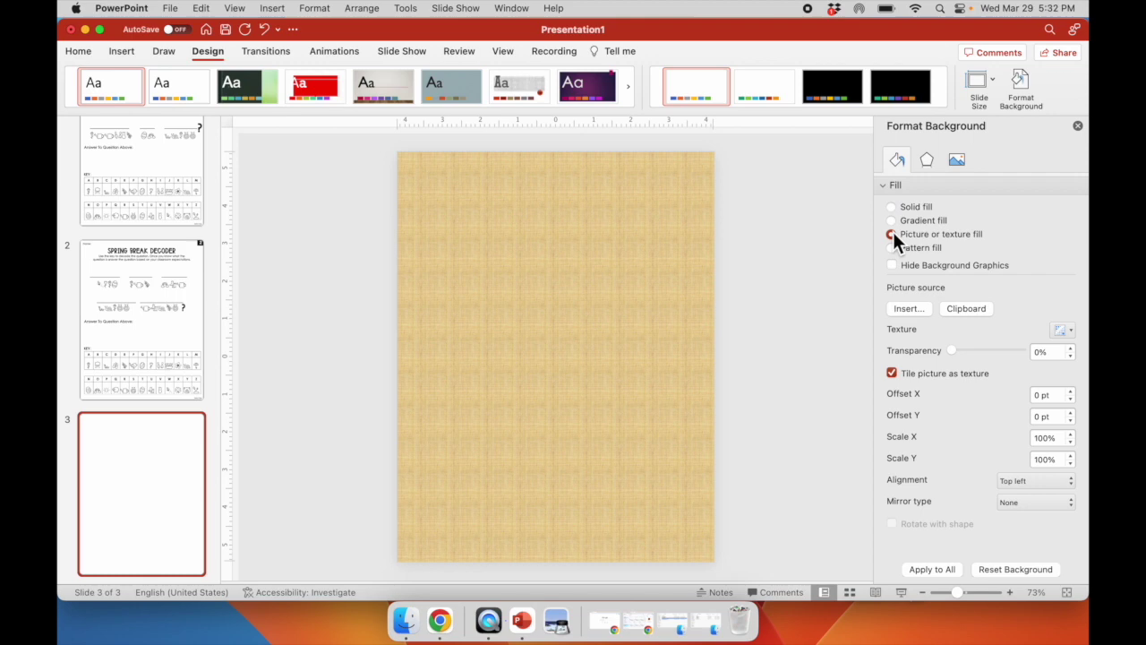
click(908, 307)
click(390, 173)
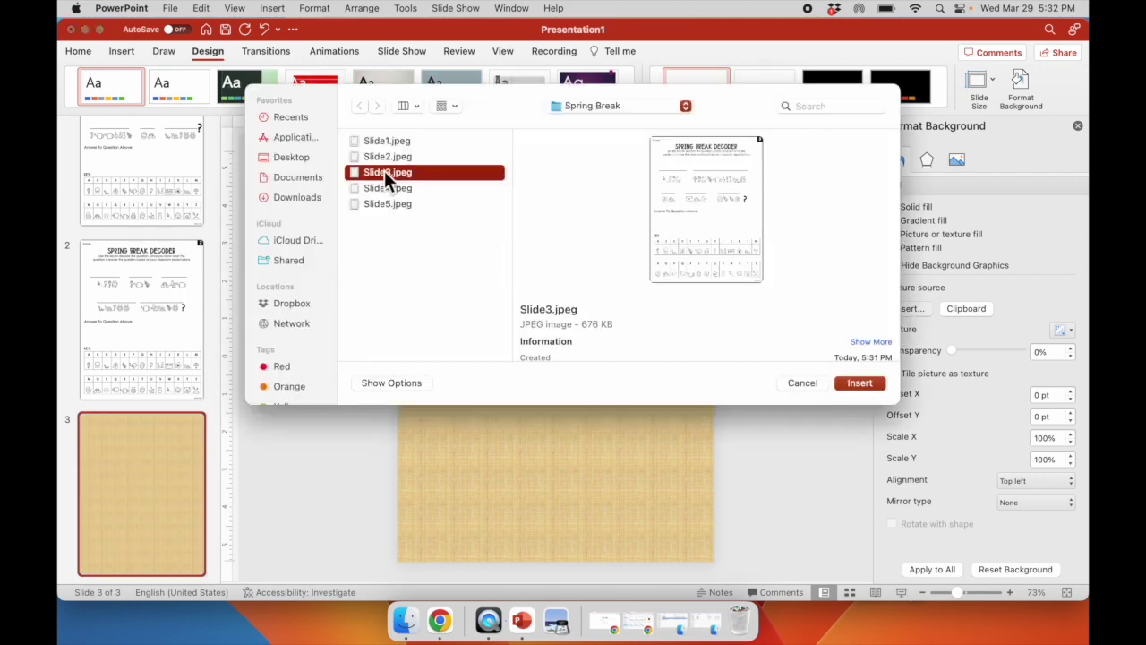
click(871, 382)
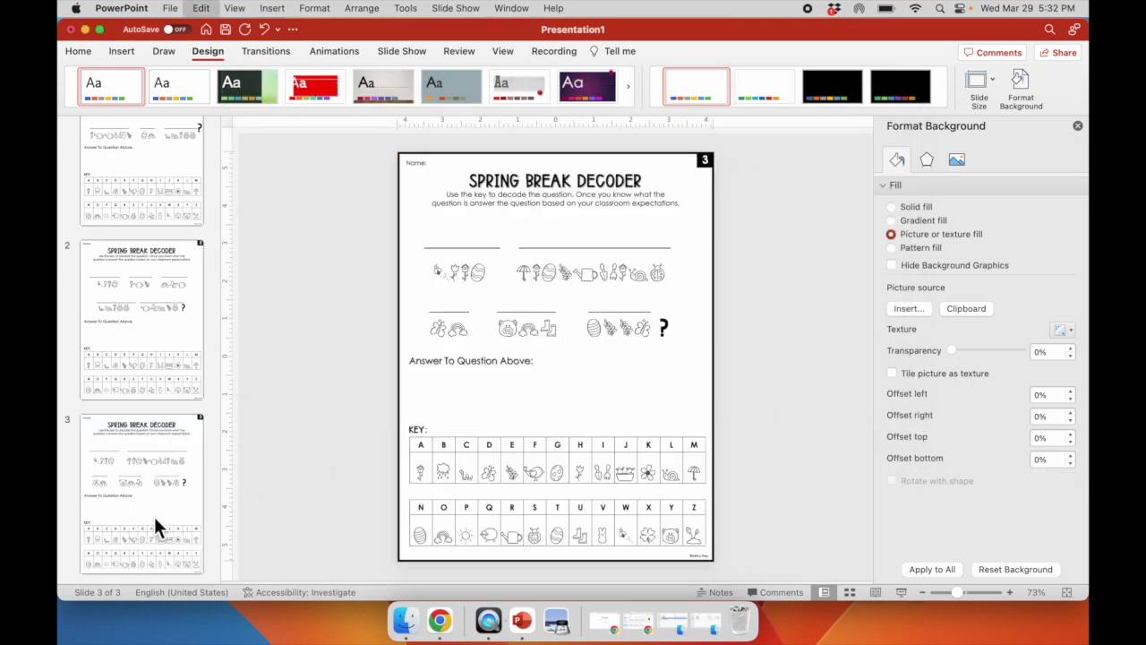
- Add a blank fourth slide and set its background picture to Slide4.jpeg
key(Return)
click(892, 235)
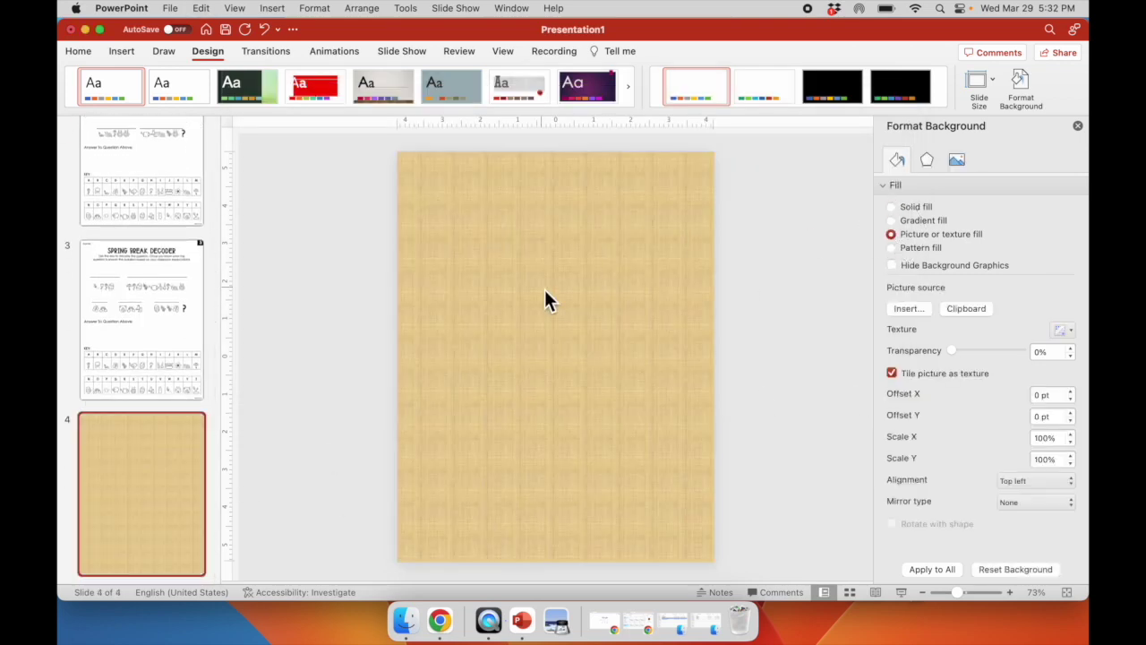
click(905, 310)
click(394, 188)
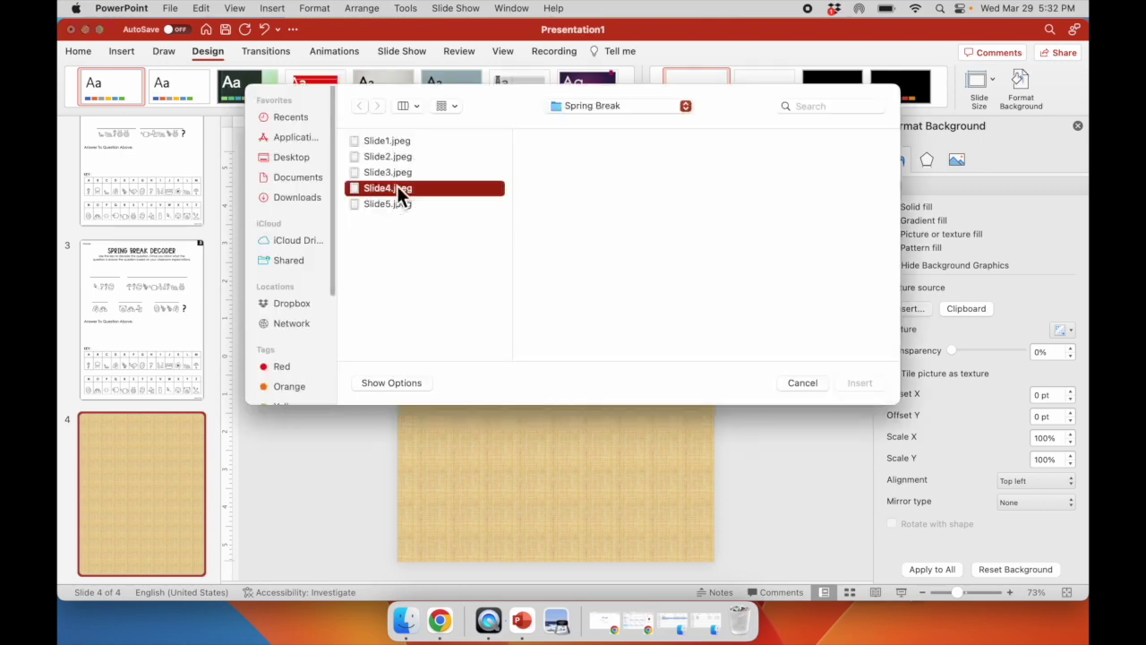
click(855, 385)
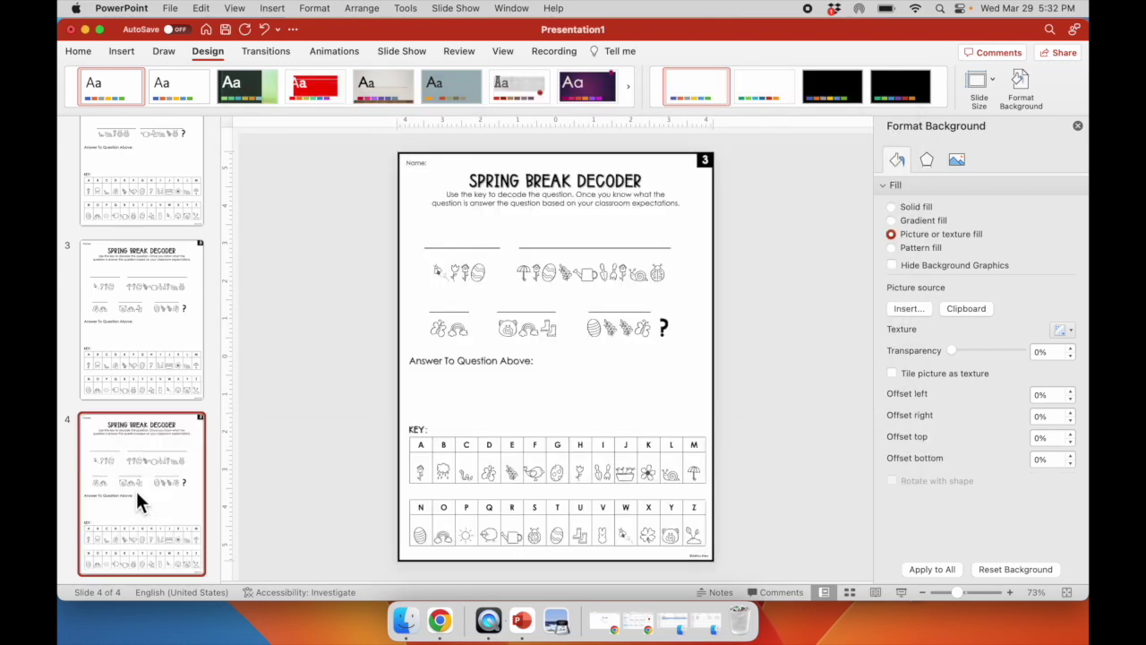
- Paste a blank fifth slide, set its background picture to Slide5.jpeg, and close the background formatting options
key(super+v)
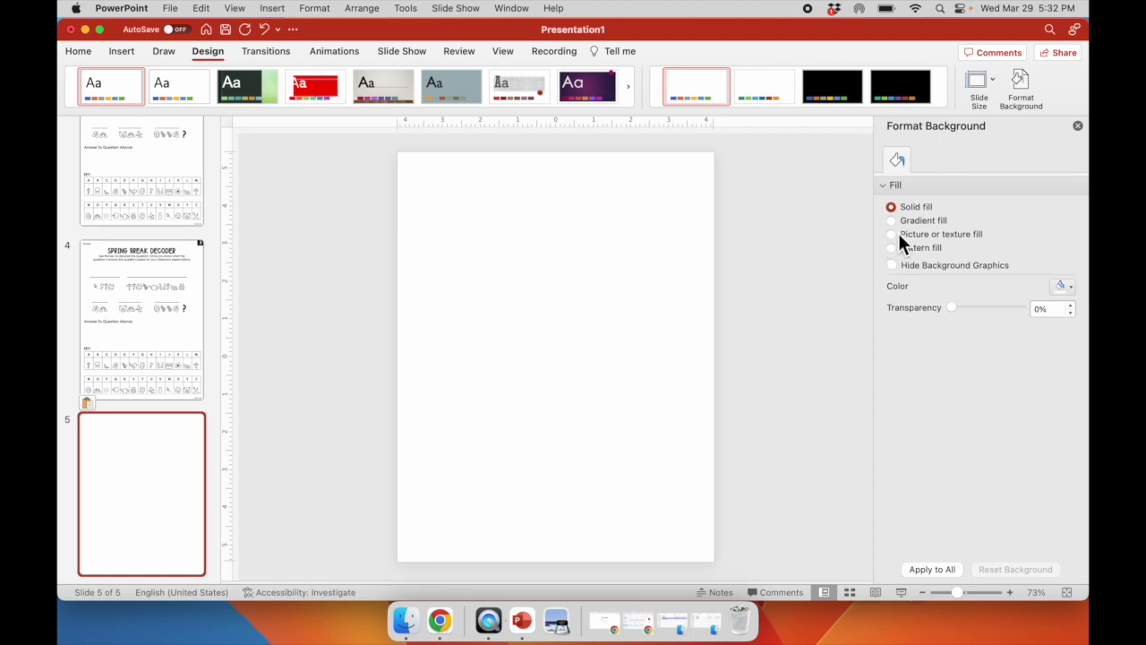
click(899, 233)
click(914, 309)
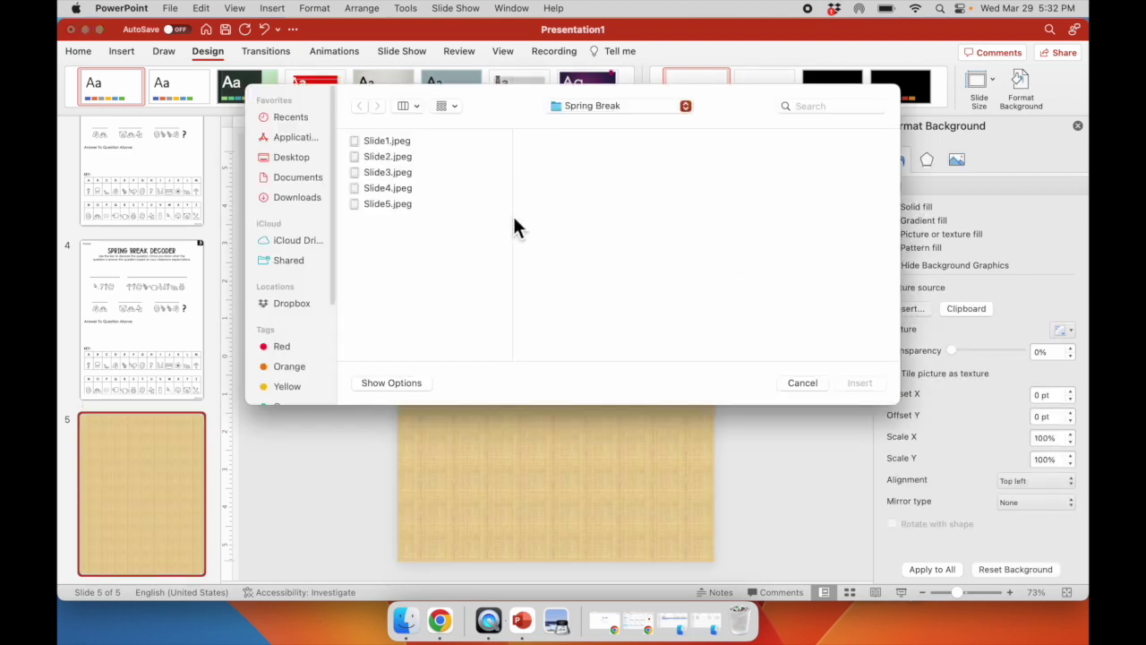
click(396, 213)
click(858, 383)
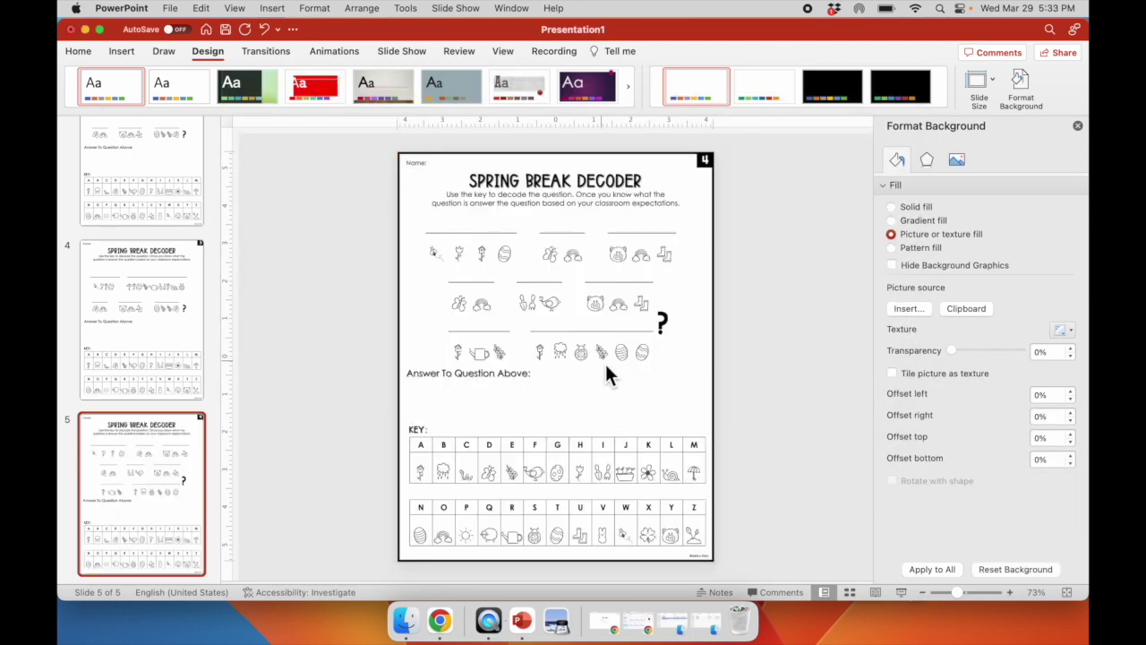
click(1077, 125)
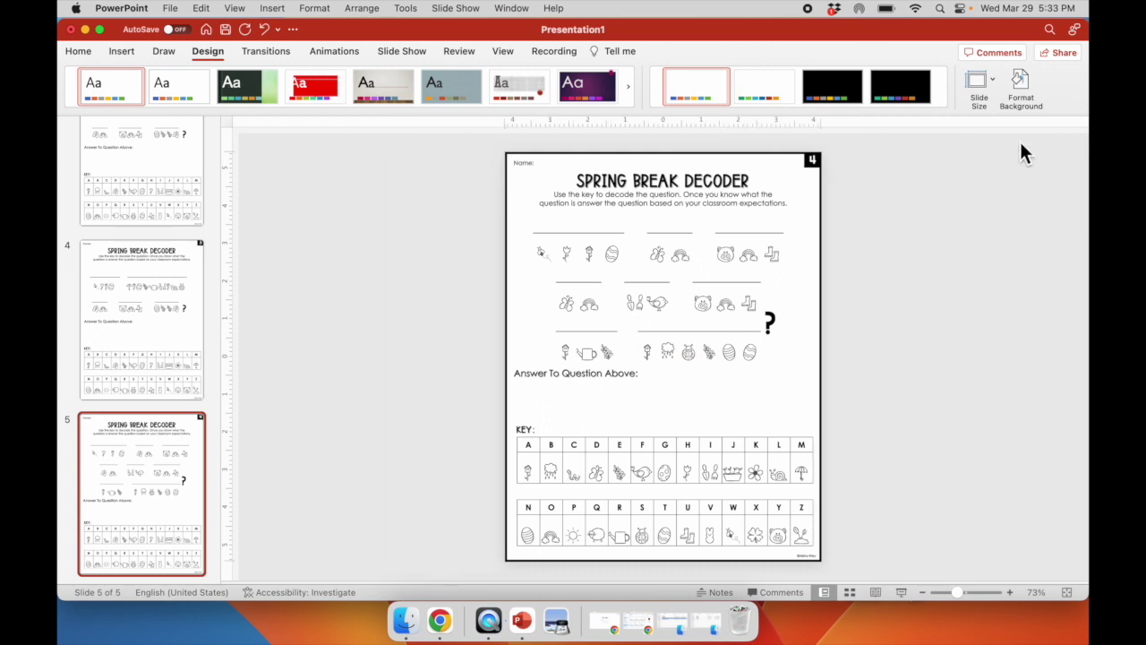
- Check whether any worksheet elements on the fifth slide can still be selected
mouse_move(678, 250)
mouse_down()
mouse_move(846, 249)
mouse_move(599, 235)
mouse_move(669, 435)
mouse_move(583, 424)
mouse_move(654, 206)
mouse_move(611, 260)
mouse_move(827, 335)
mouse_up()
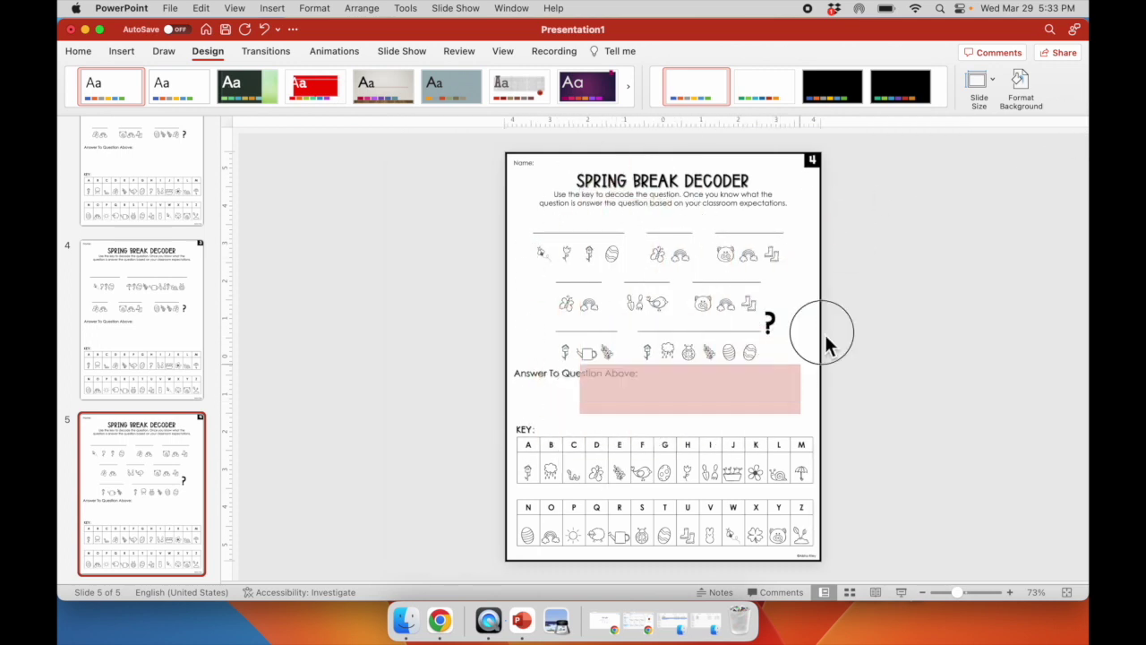
drag(556, 461, 595, 412)
mouse_move(739, 192)
mouse_down()
mouse_move(504, 187)
mouse_move(640, 442)
mouse_up()
click(768, 367)
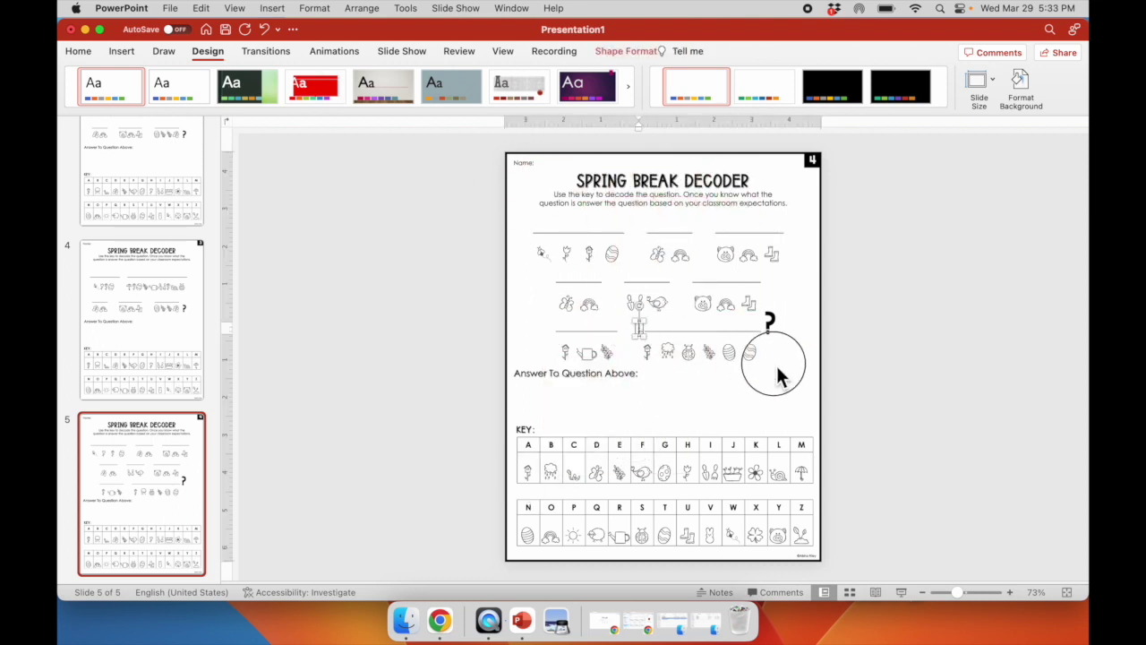
click(742, 351)
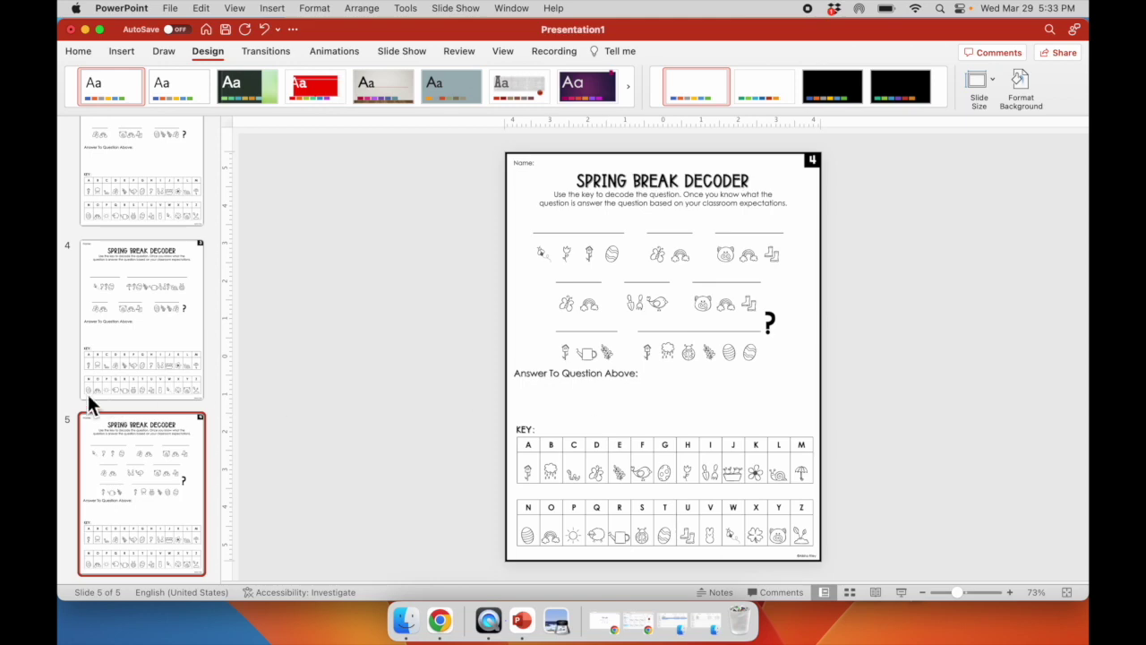
- Export the presentation to the Desktop as a PDF named SpringBreakDecoder1
scroll(89, 402, up, 10)
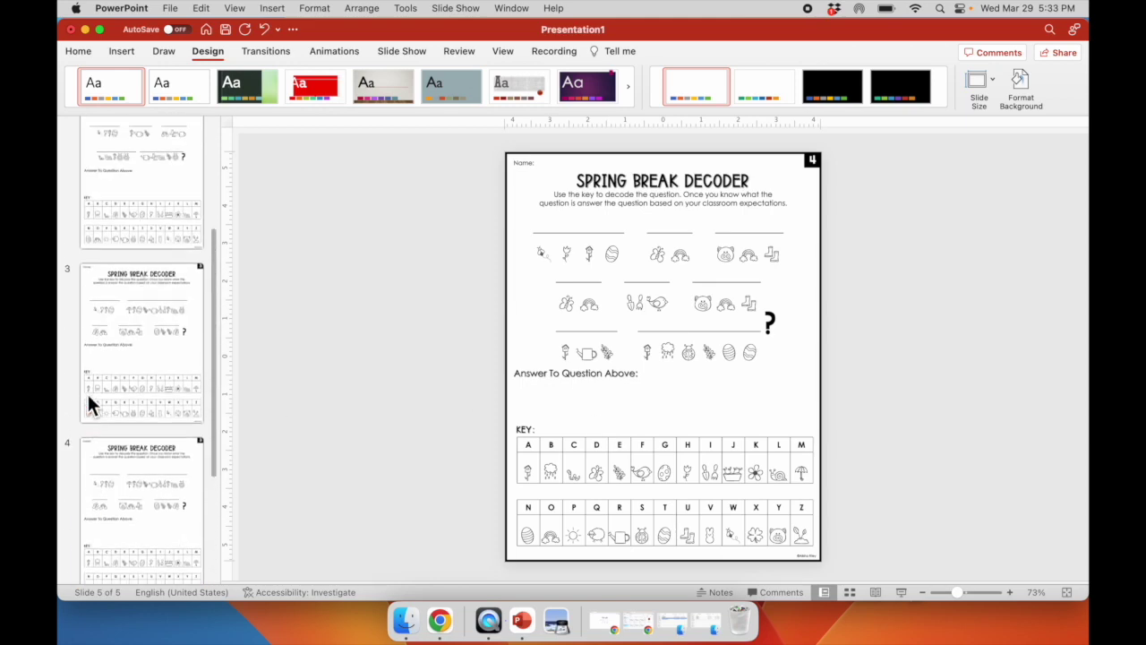
click(172, 9)
click(197, 172)
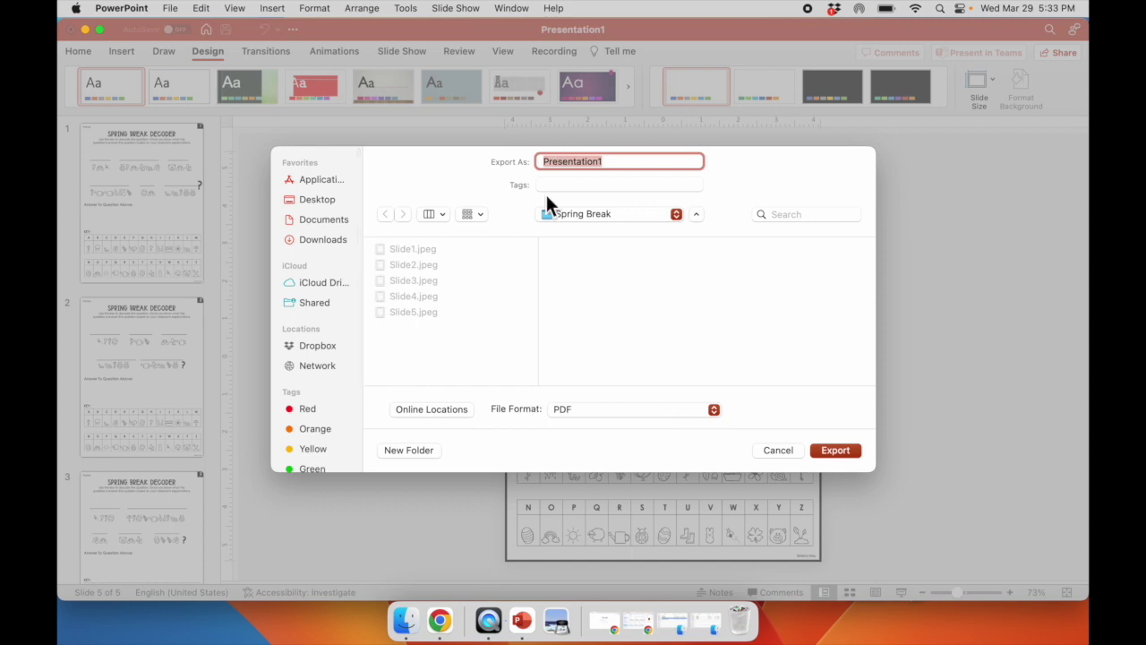
key(BackSpace)
click(305, 201)
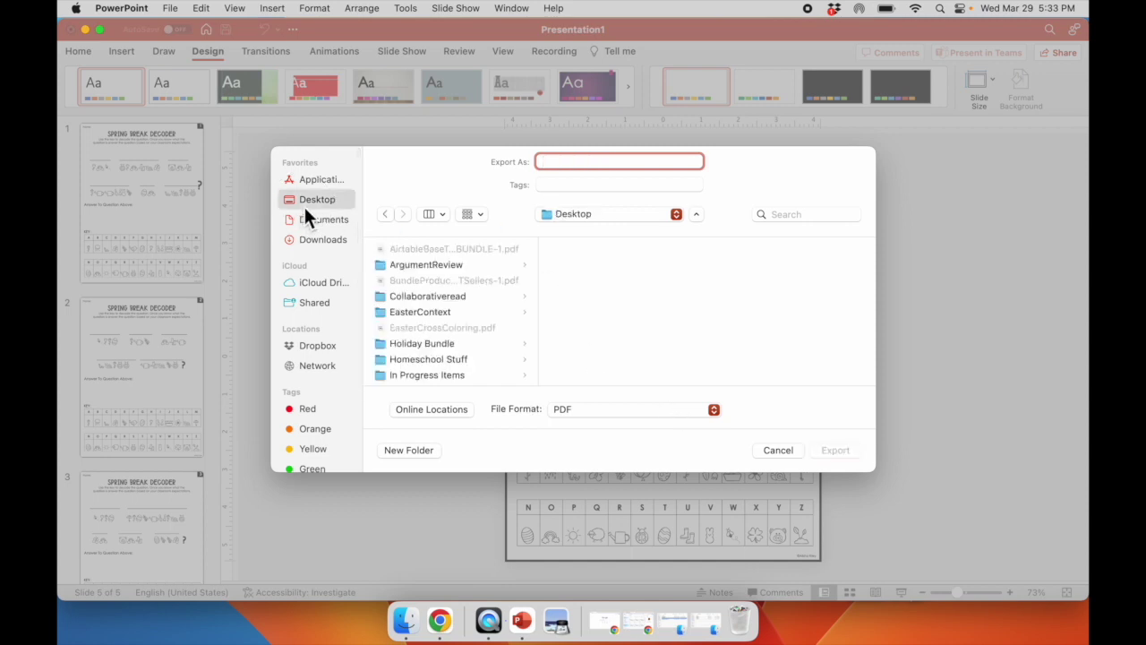
text(SpringBreakDecoder1)
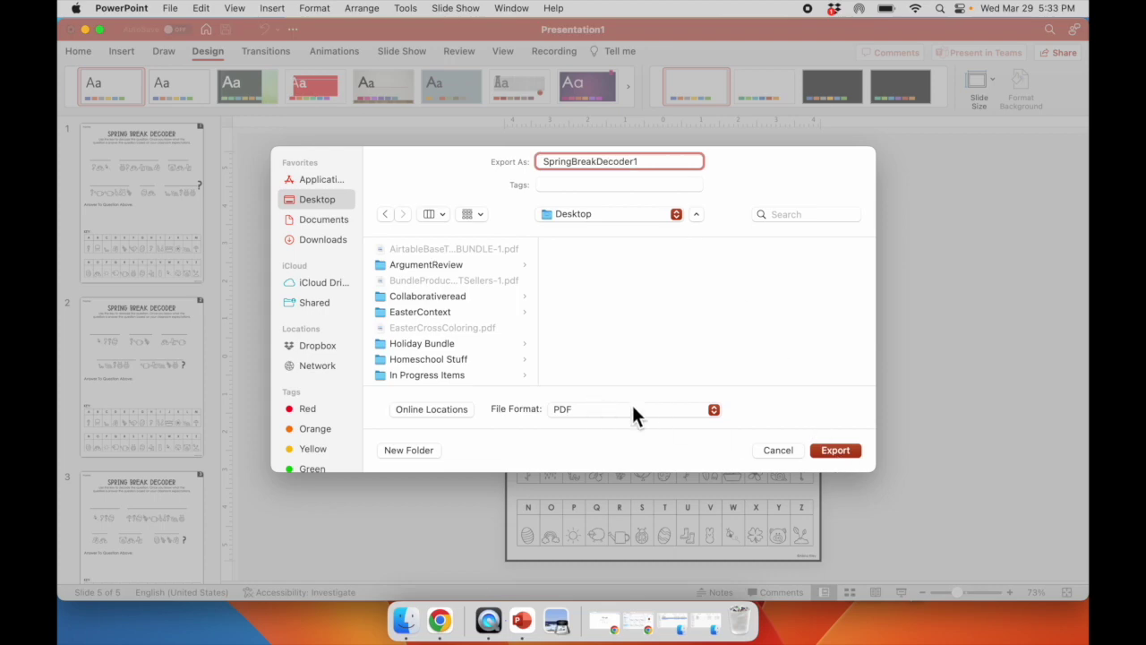
click(857, 449)
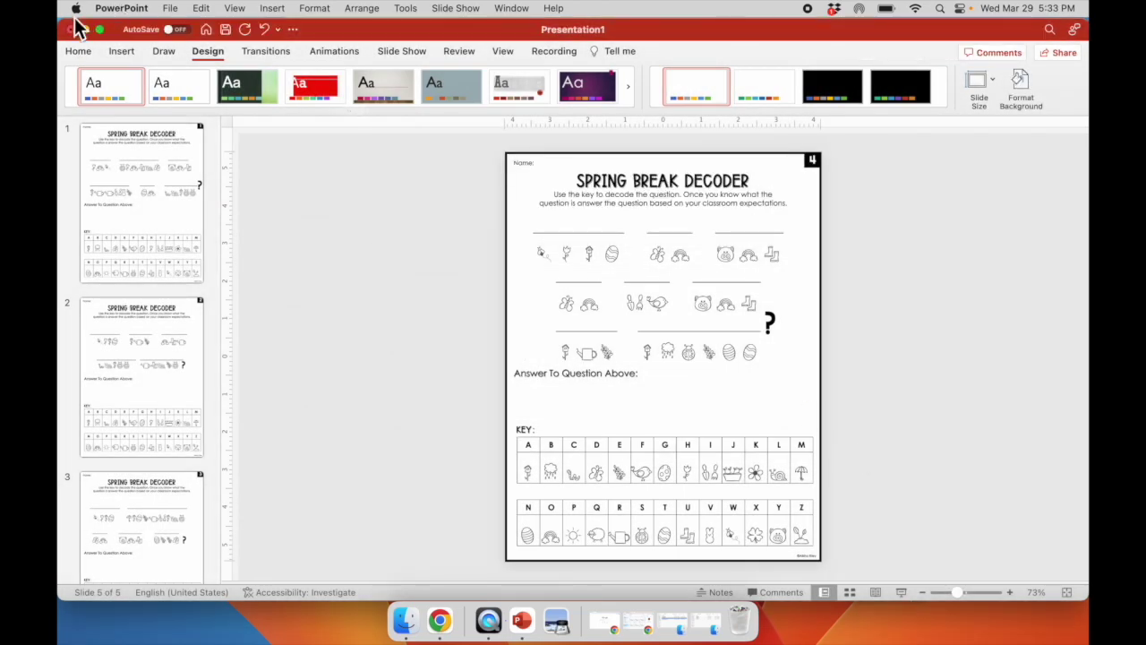
- Minimize both presentation windows, move SpringBreakDecoder1.pdf to a clear area of the desktop, and open it
click(72, 29)
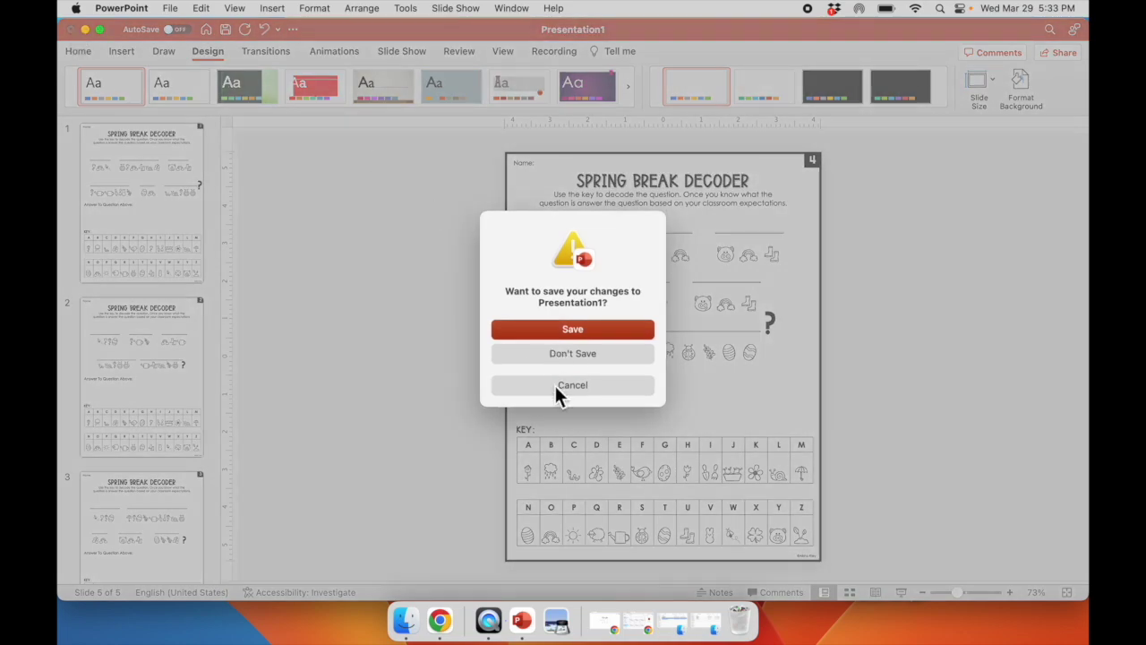
click(557, 387)
click(86, 30)
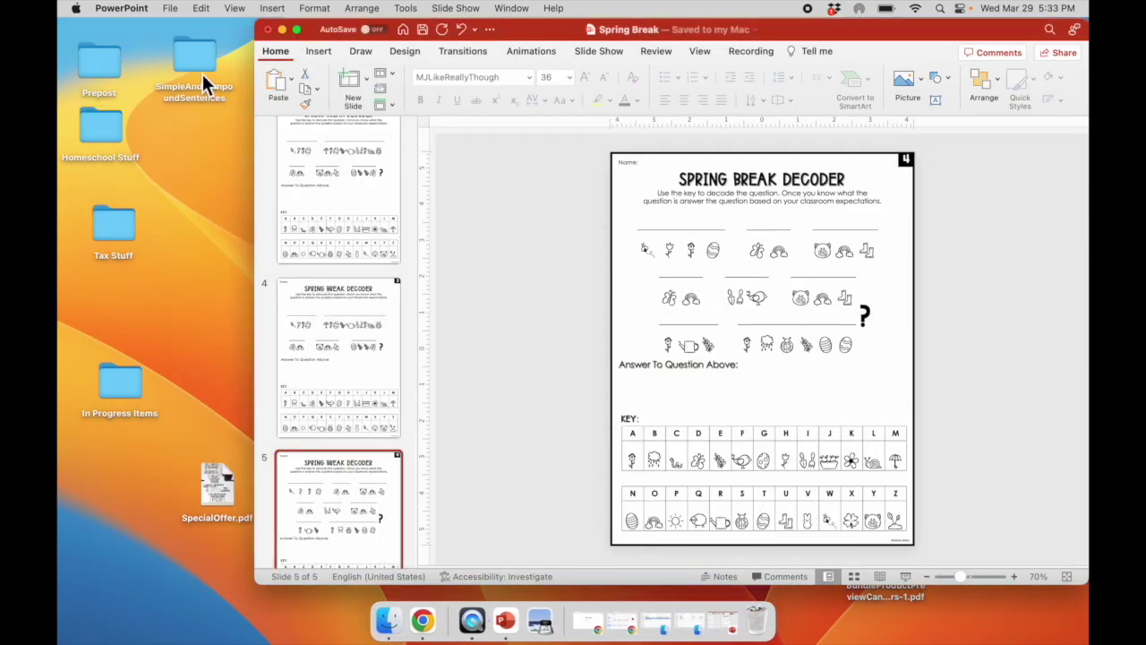
click(289, 29)
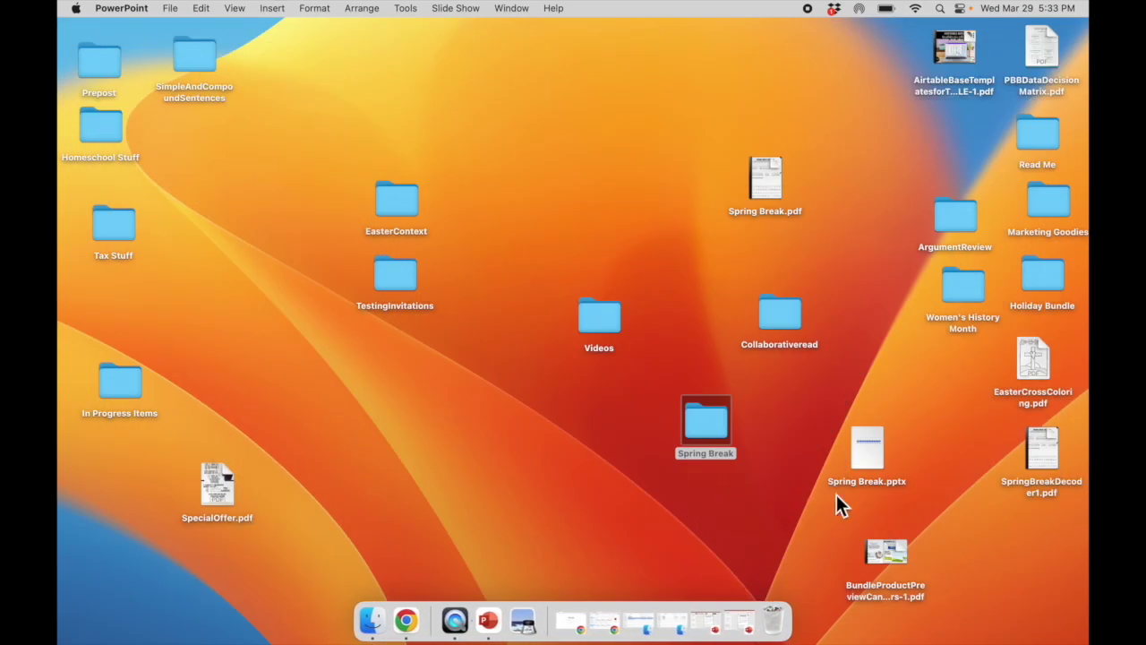
drag(1039, 451, 490, 366)
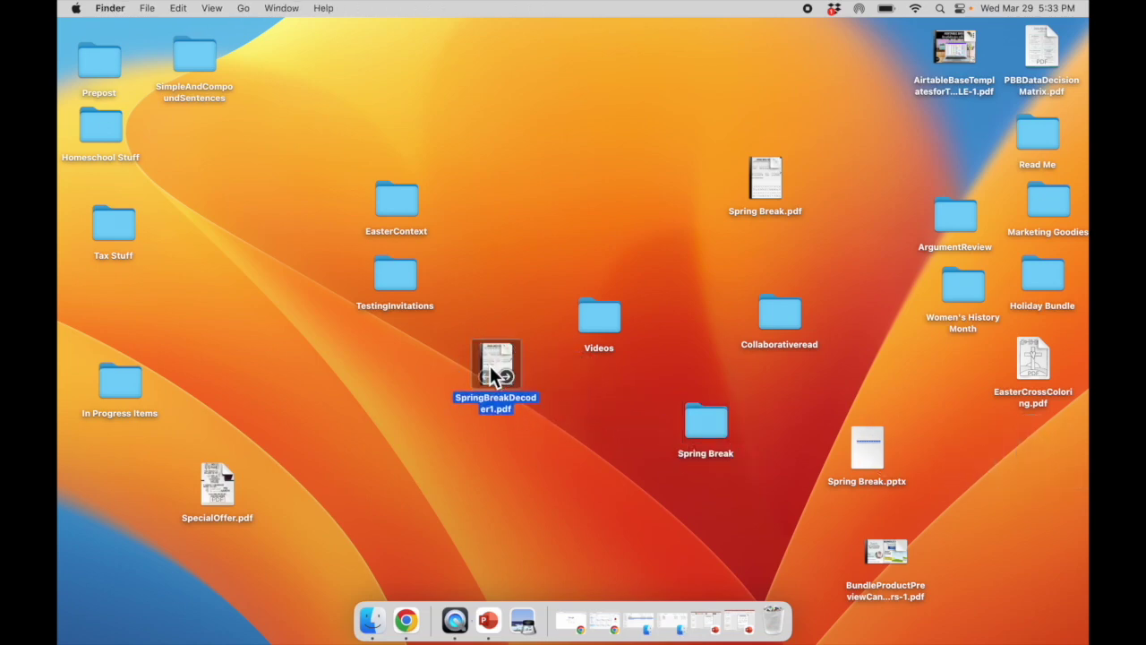
double_click(491, 361)
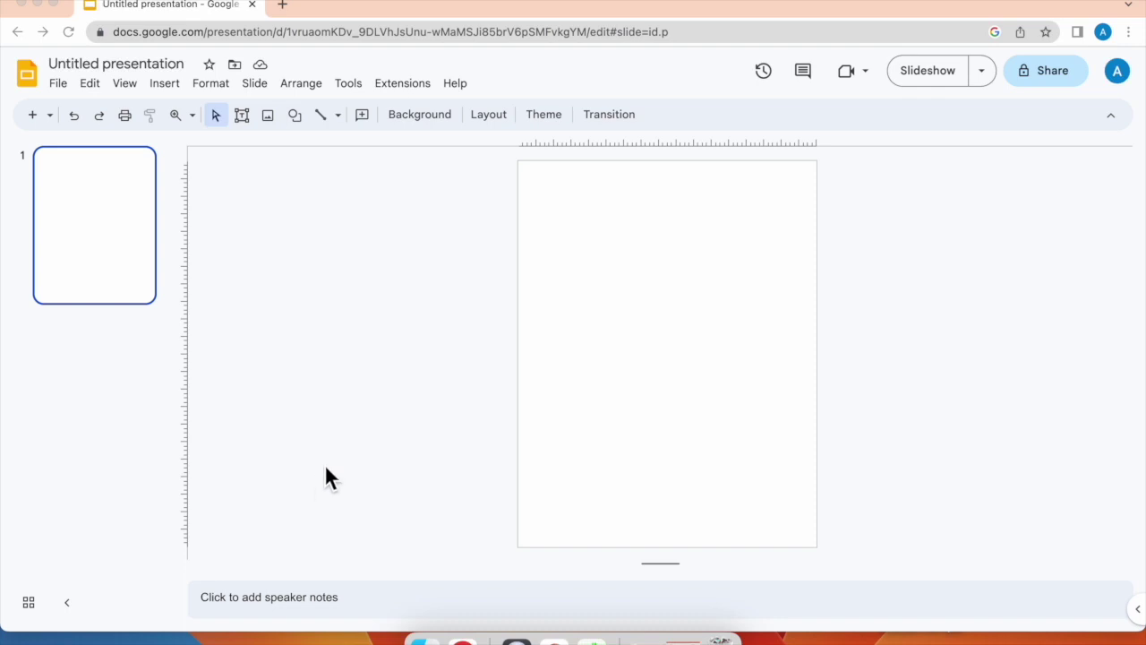
- In Google Slides, search the add-on marketplace for "toolbox" and open the Slides Toolbox listing
click(416, 87)
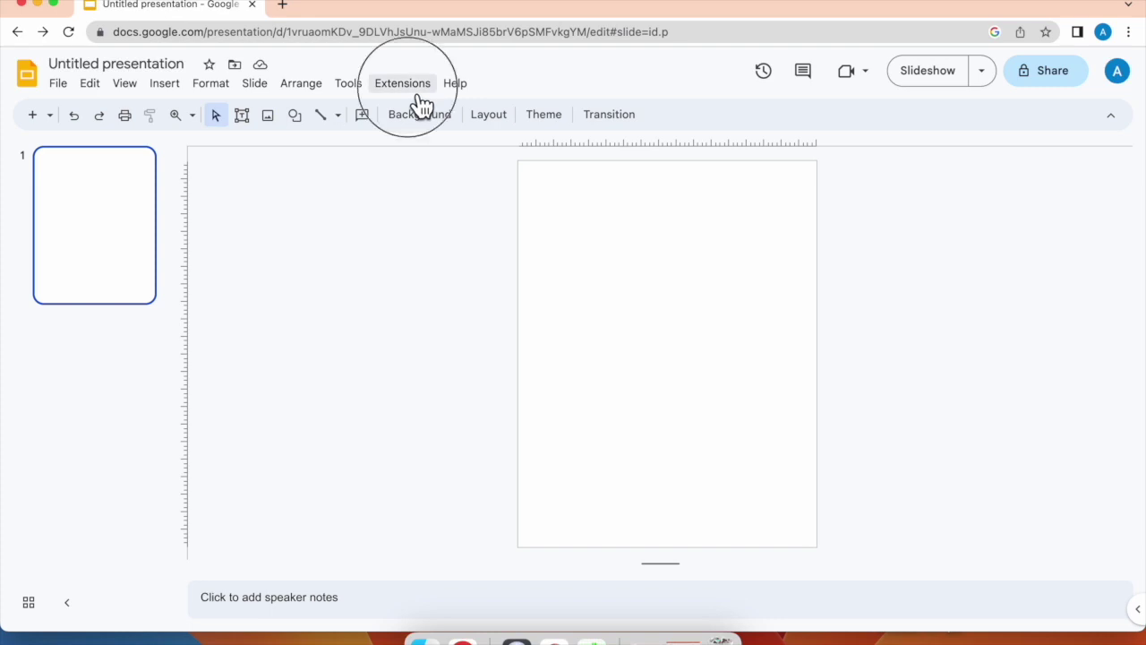
mouse_move(486, 117)
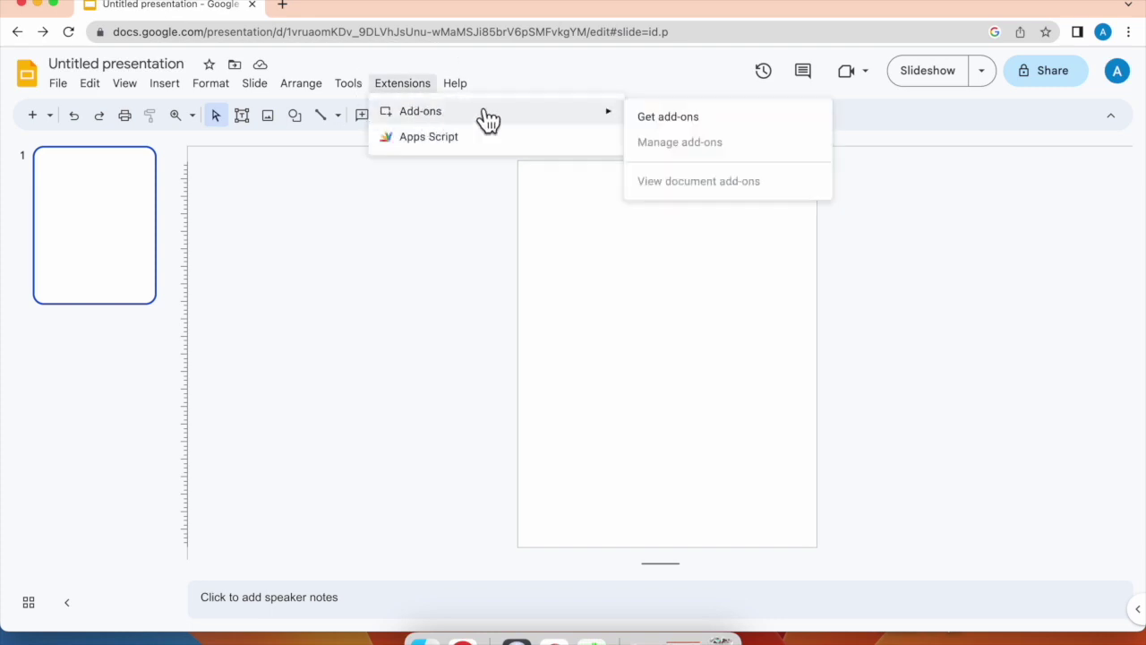
click(645, 117)
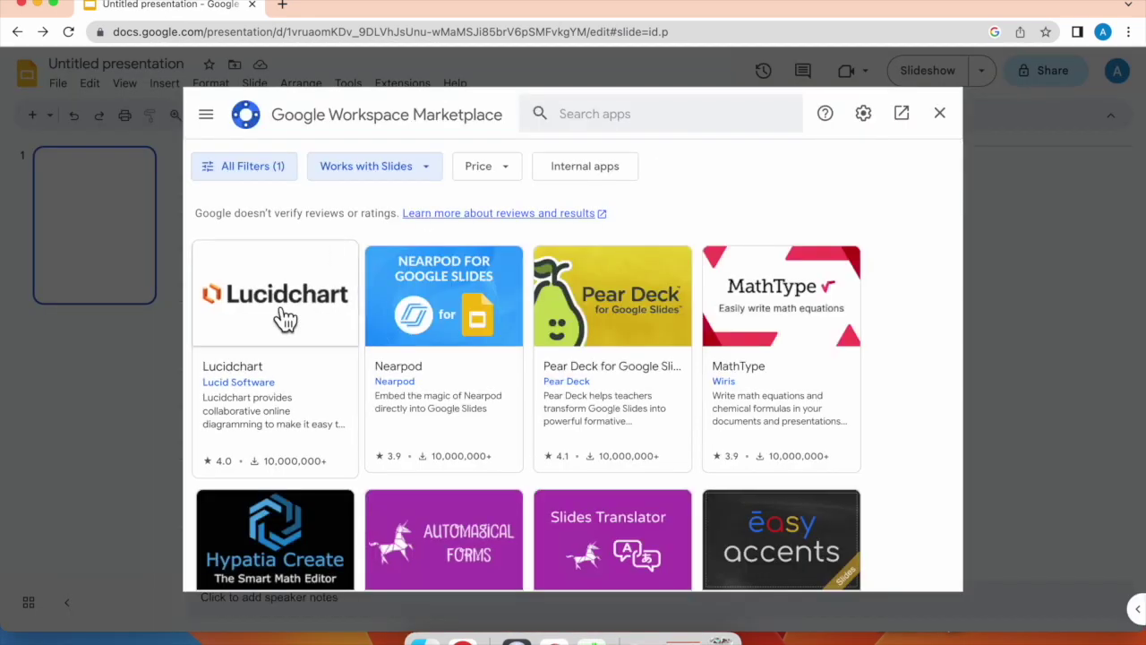
click(574, 123)
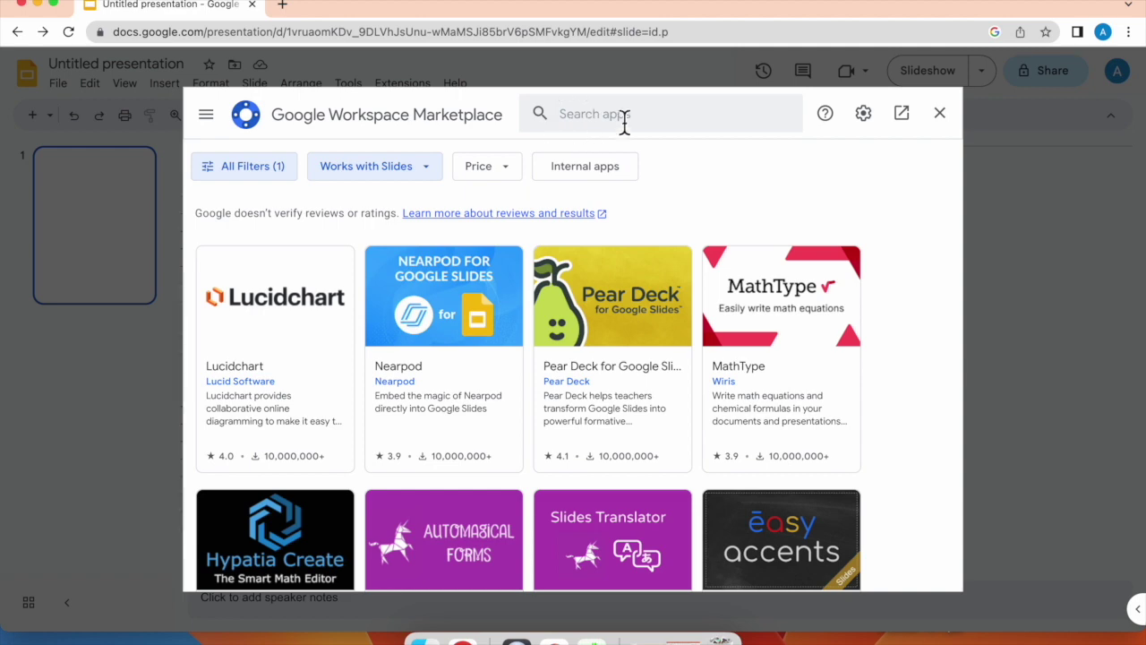
text(toolbox)
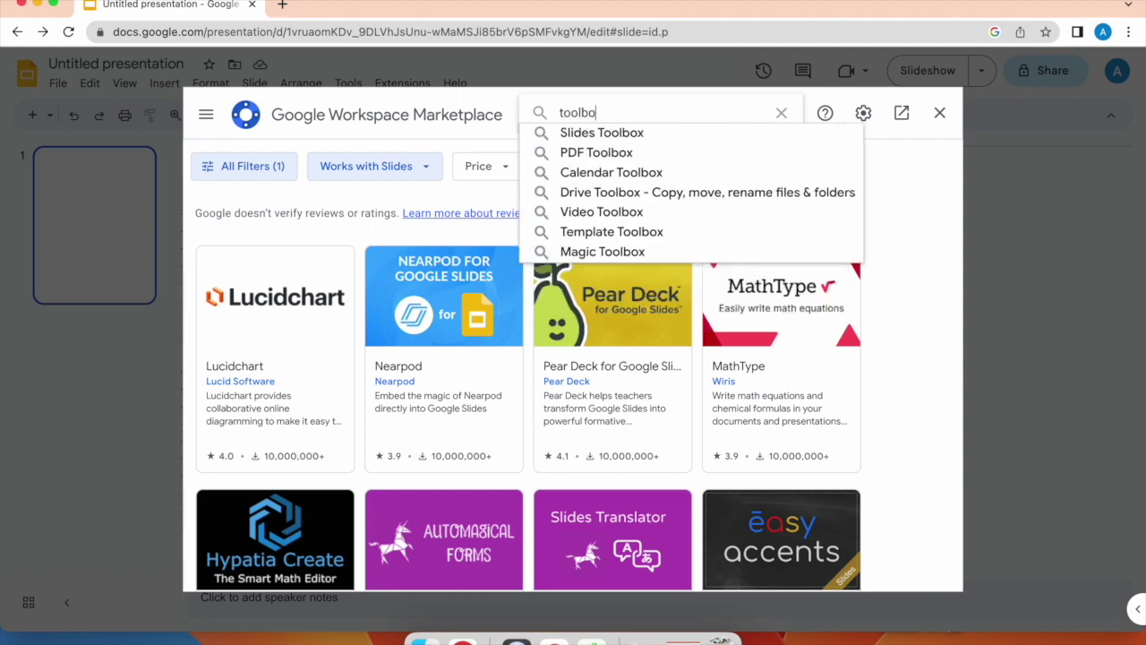
key(Return)
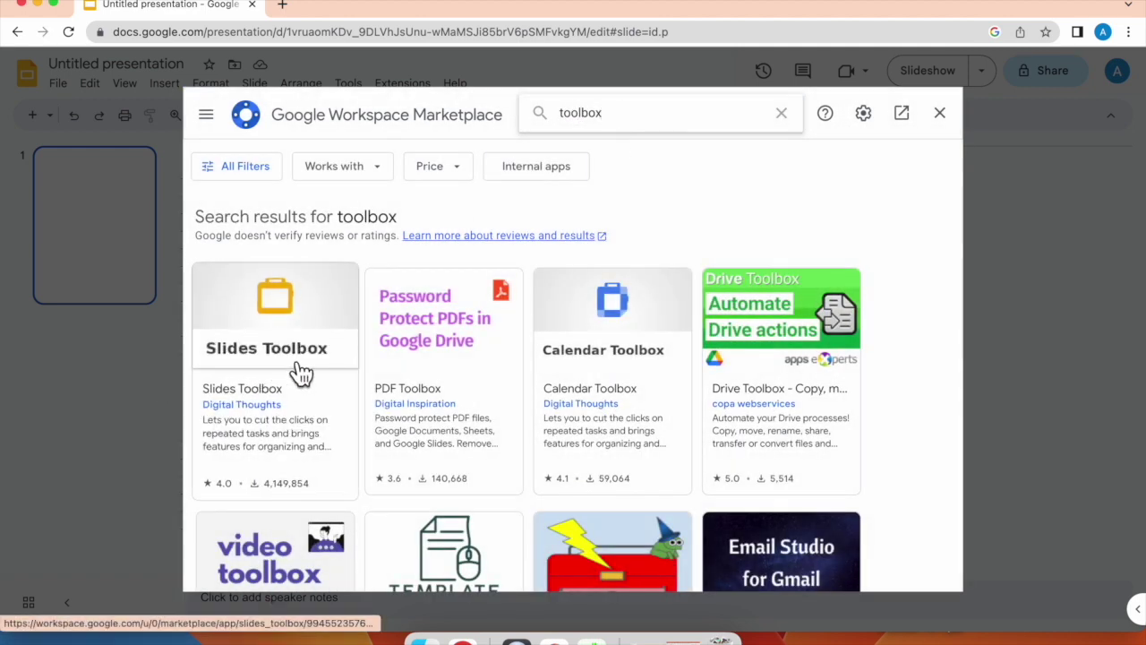
click(318, 362)
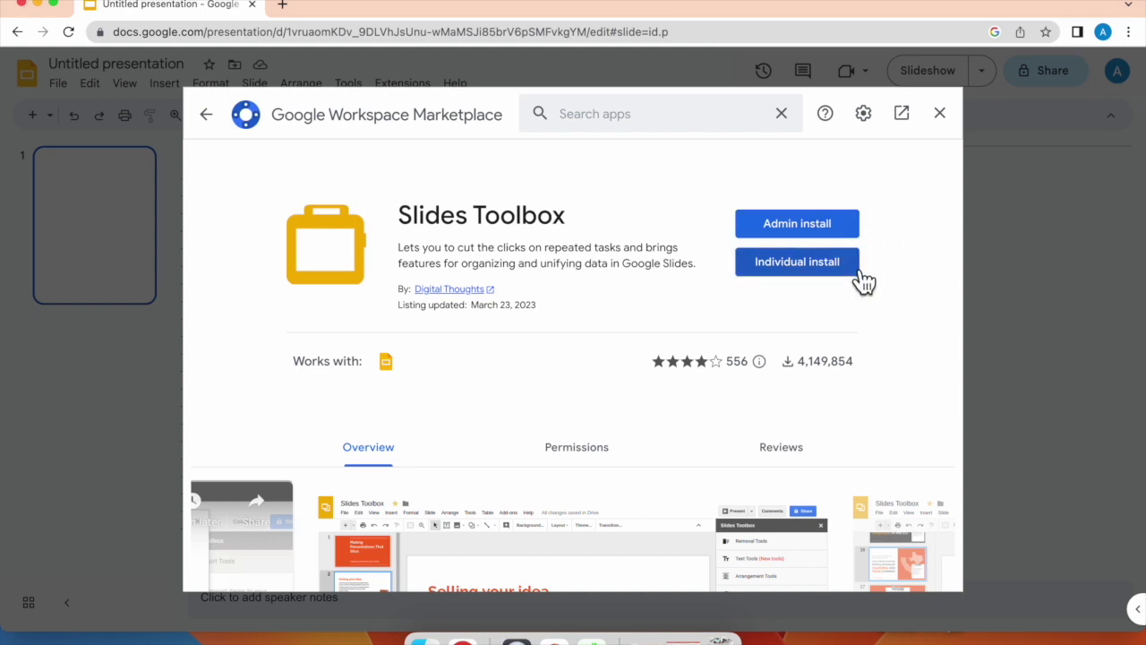
- Install Slides Toolbox for the individual account, allow the requested permissions, and close the marketplace
click(853, 264)
click(686, 435)
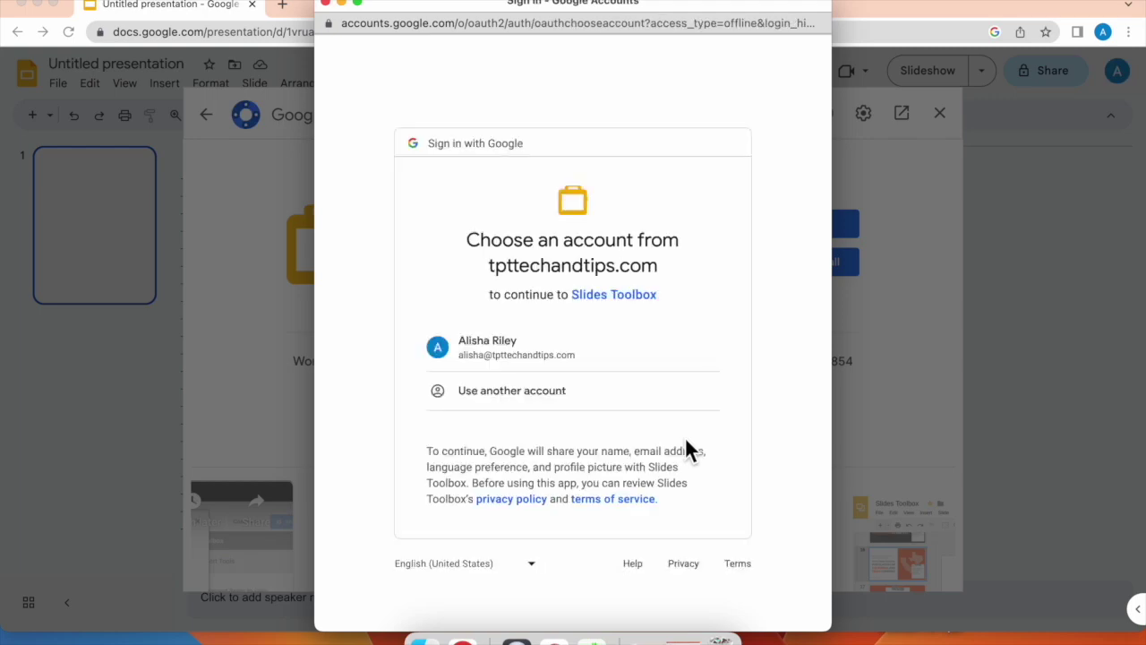
click(619, 354)
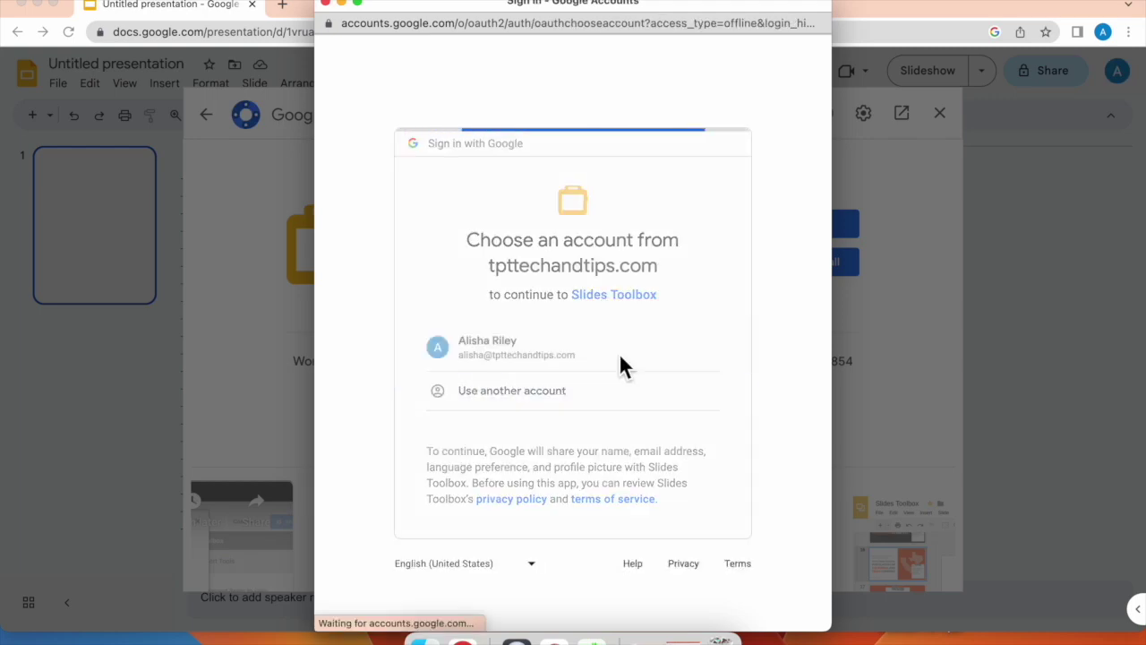
scroll(600, 461, down, 5)
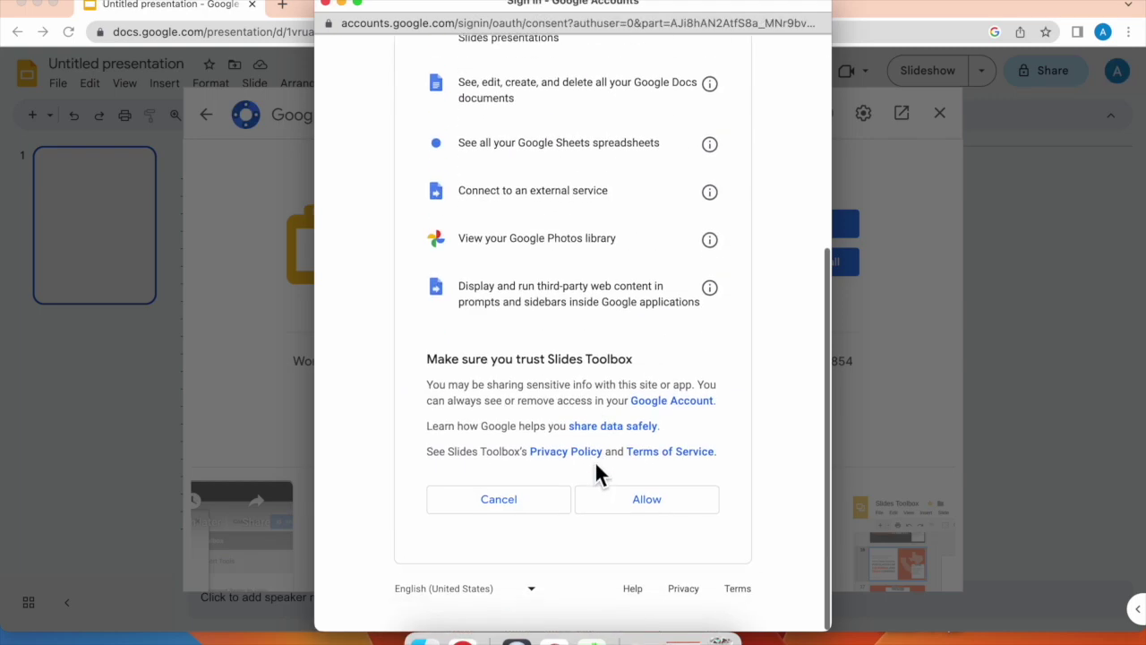
click(649, 514)
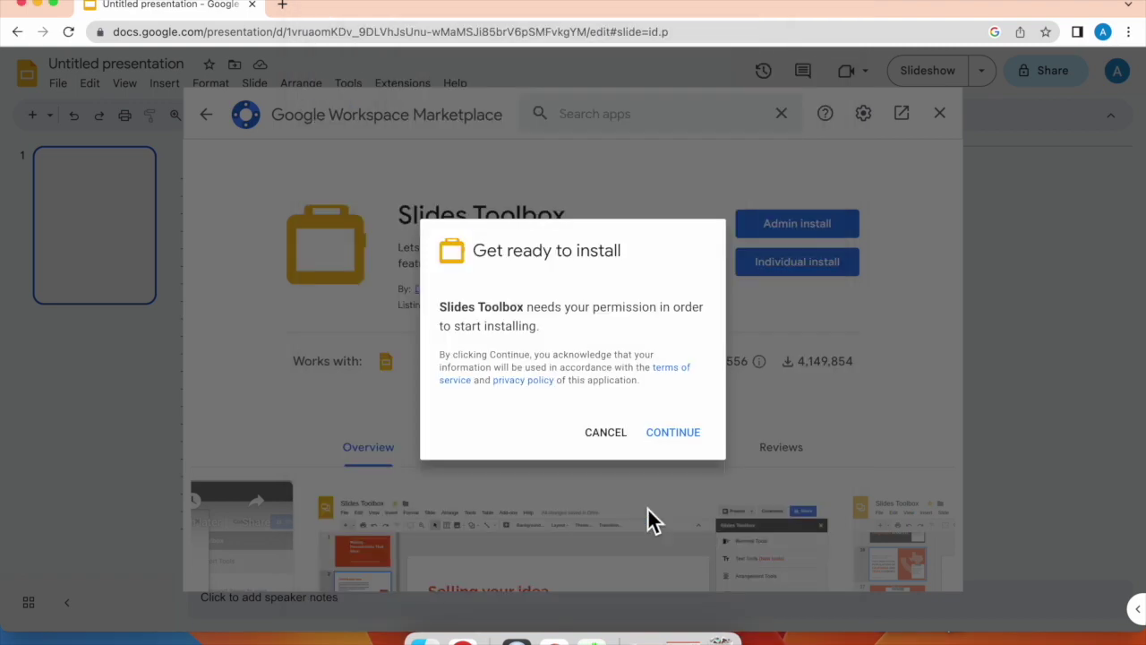
click(689, 433)
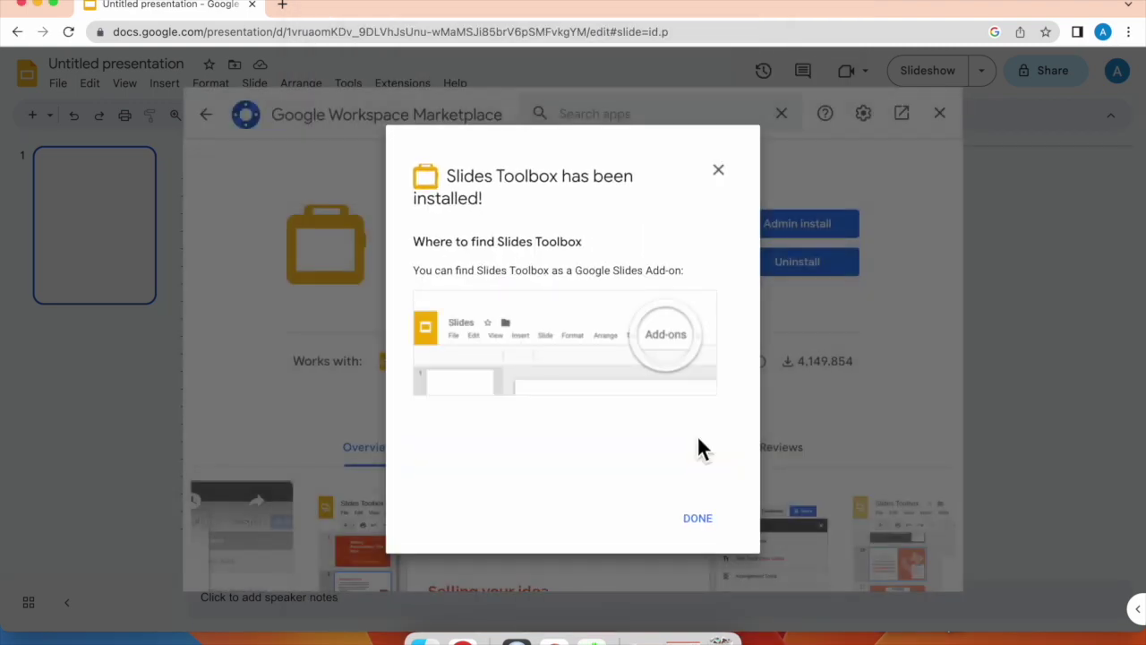
click(696, 525)
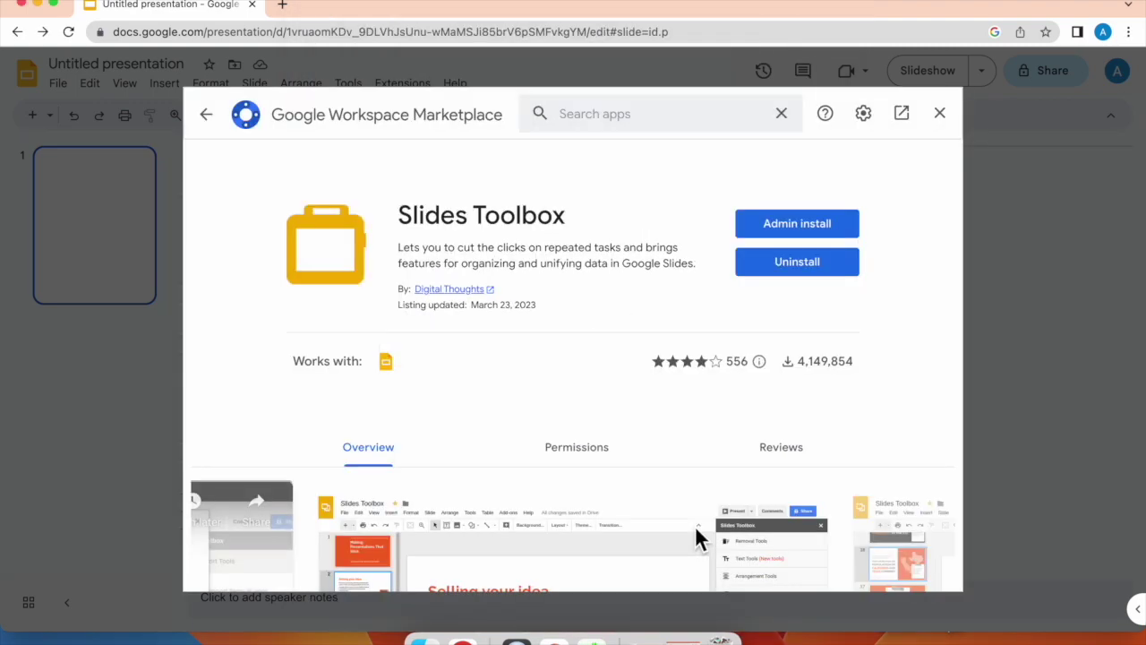
click(939, 114)
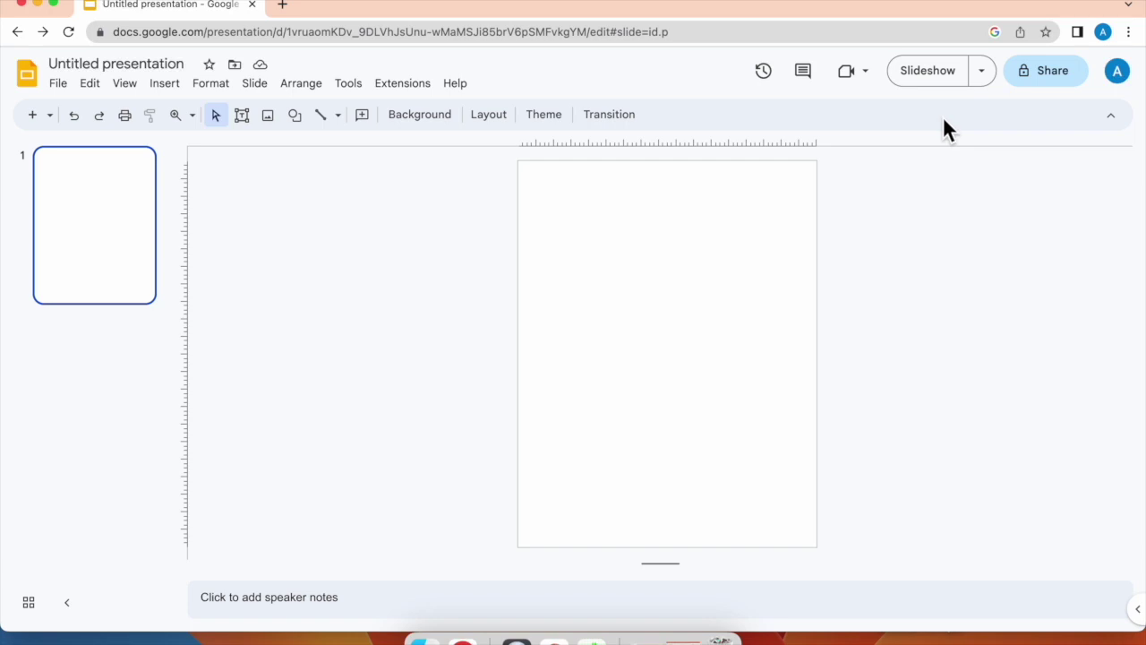
- Make the browser window full screen and view the options offered by the Slides Toolbox add-on
click(54, 5)
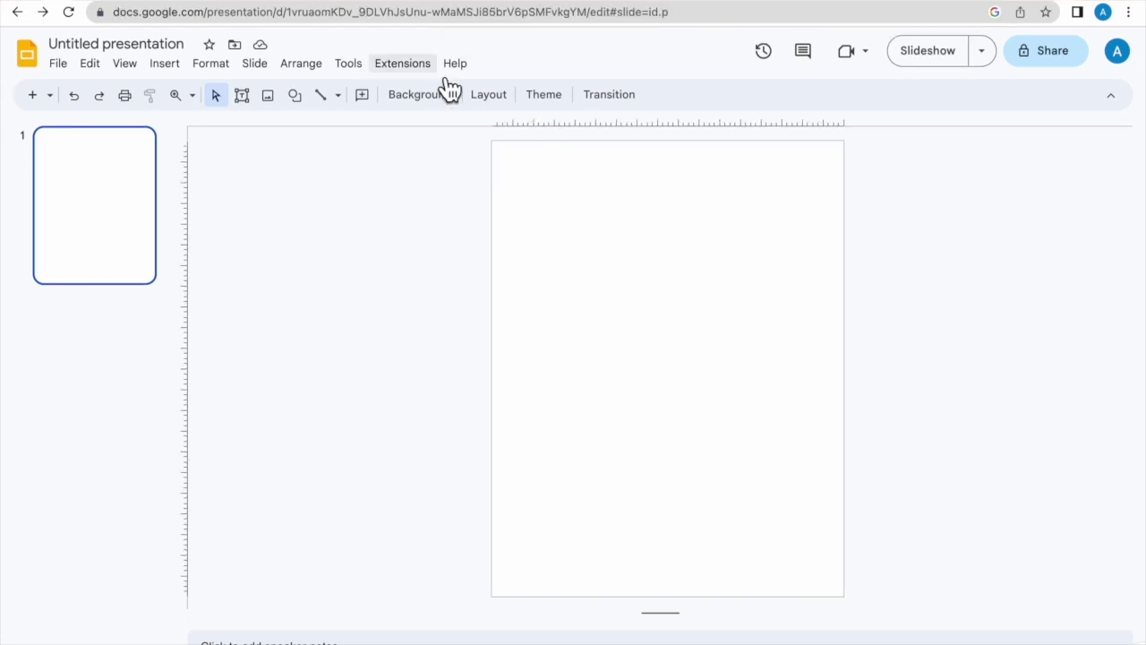
click(349, 64)
mouse_move(403, 64)
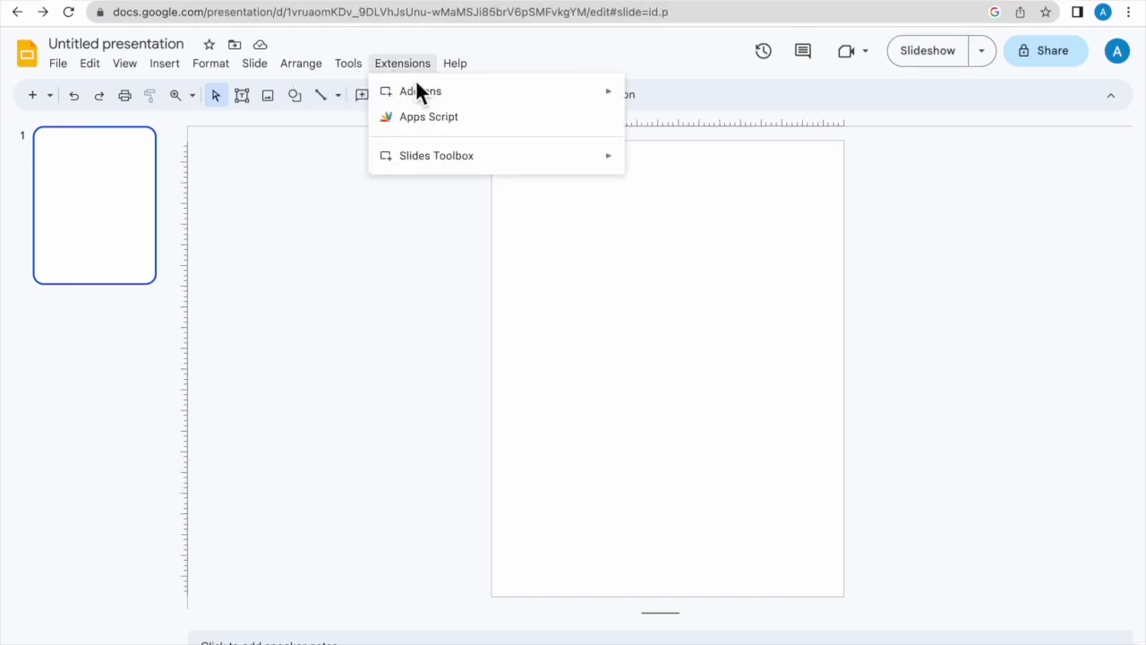
mouse_move(477, 170)
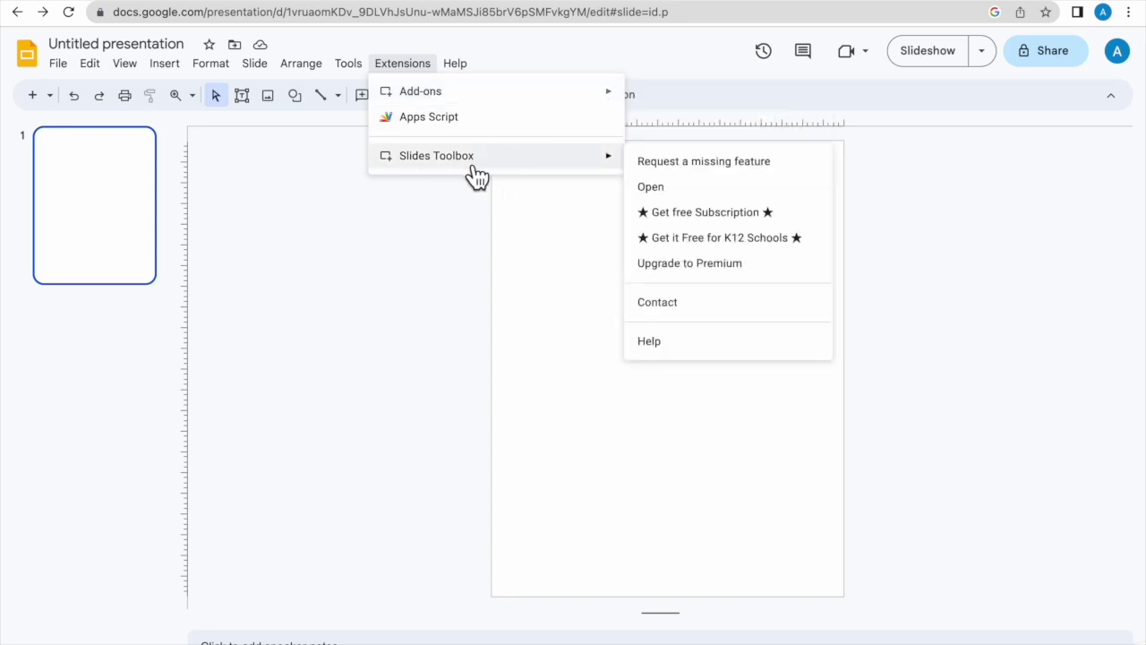
click(404, 204)
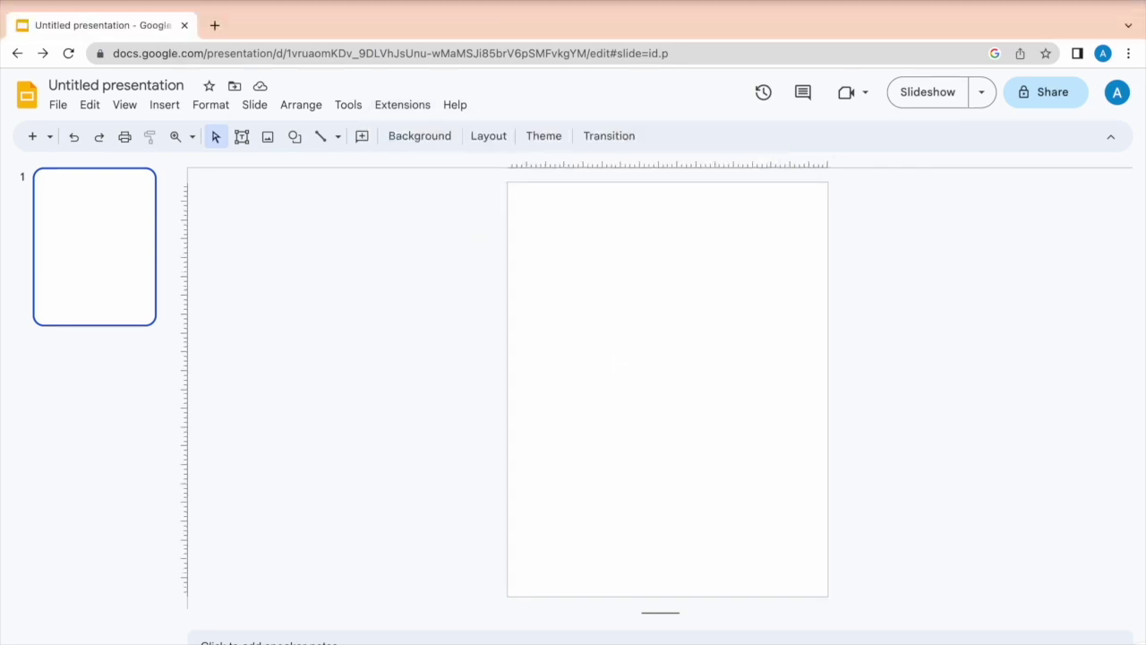
- Minimize the browser, open Spring Break.pptx from the desktop in PowerPoint, and check the editable title and decoder text on the first slide
click(54, 5)
click(36, 5)
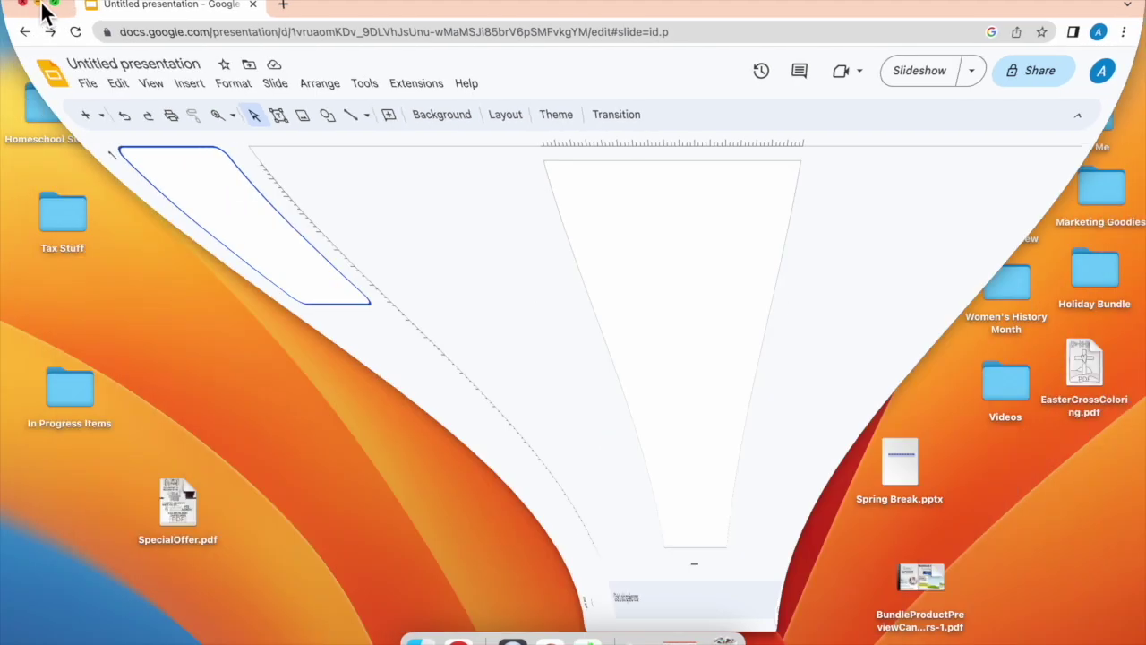
double_click(906, 455)
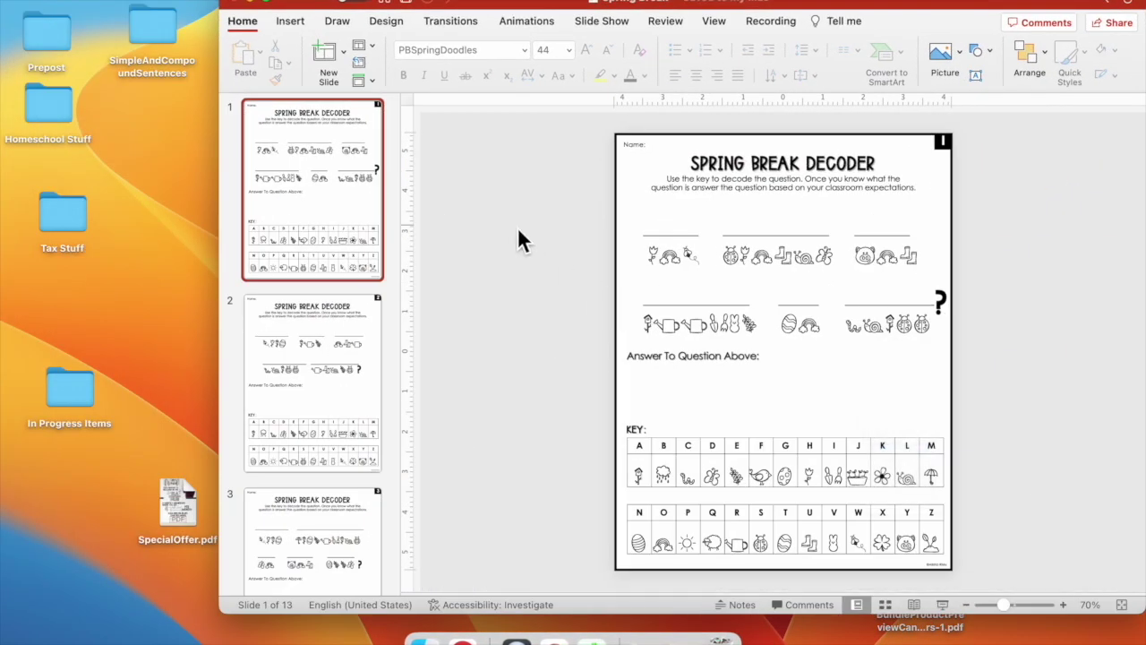
click(785, 165)
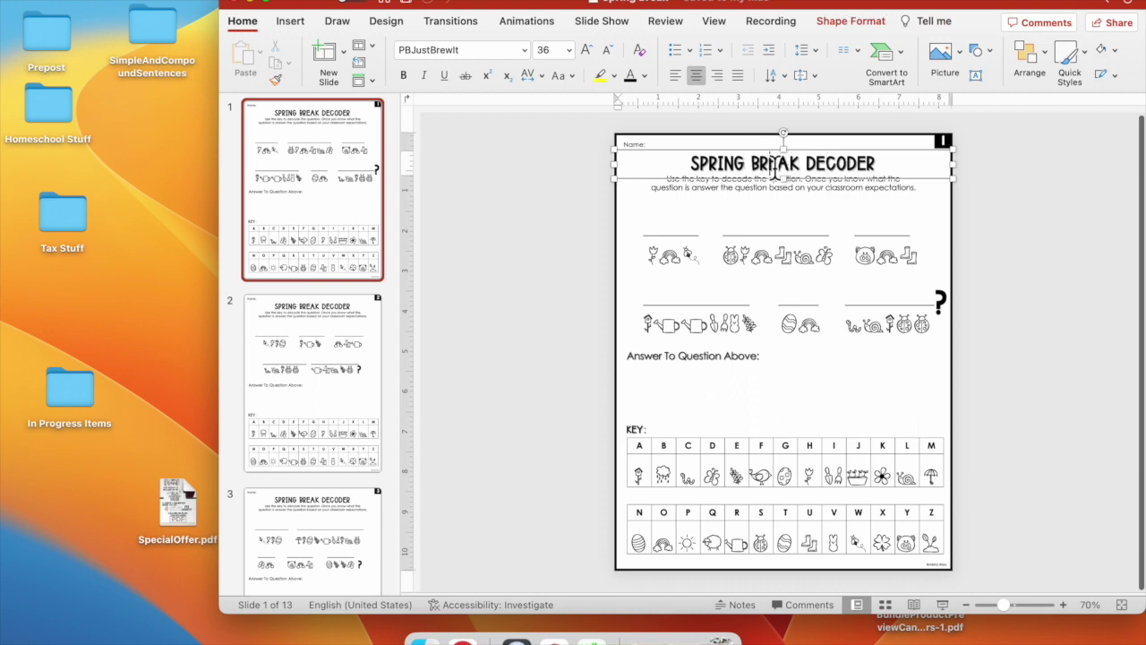
click(745, 295)
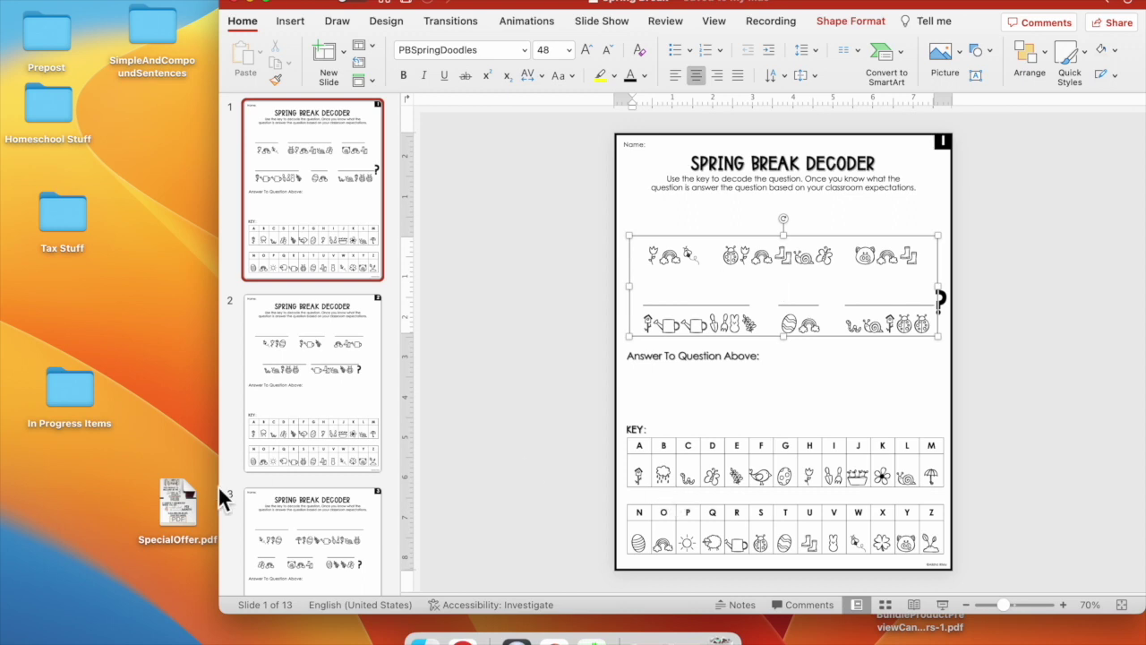
scroll(269, 545, down, 3)
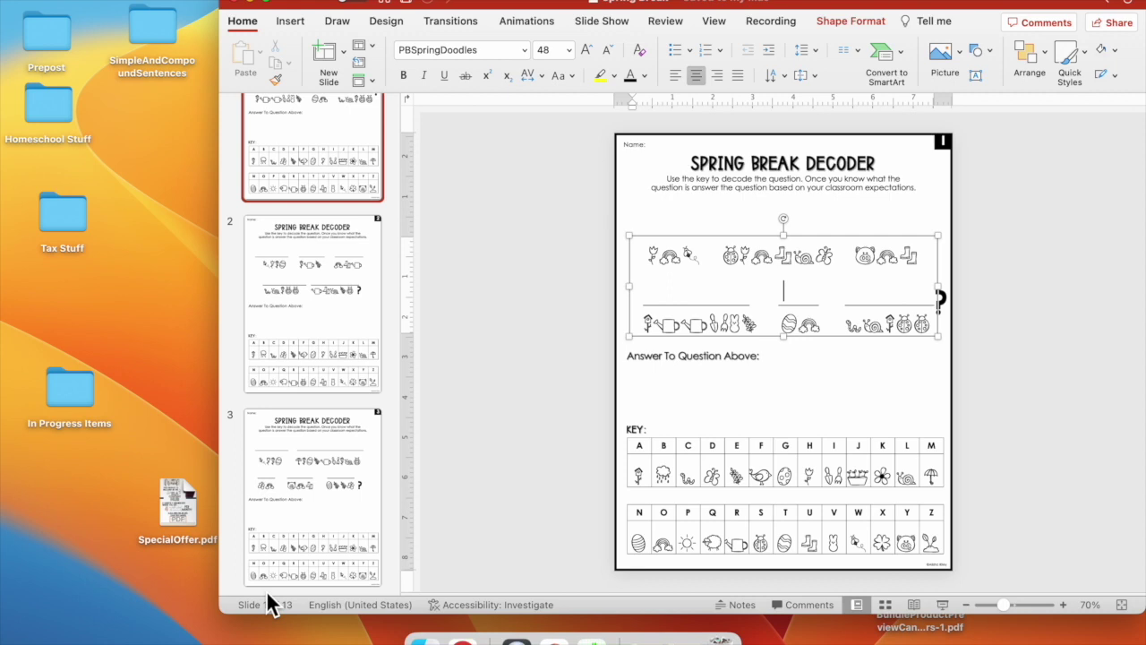
- Start exporting the Spring Break presentation to the desktop with JPEG as the file format
click(123, 3)
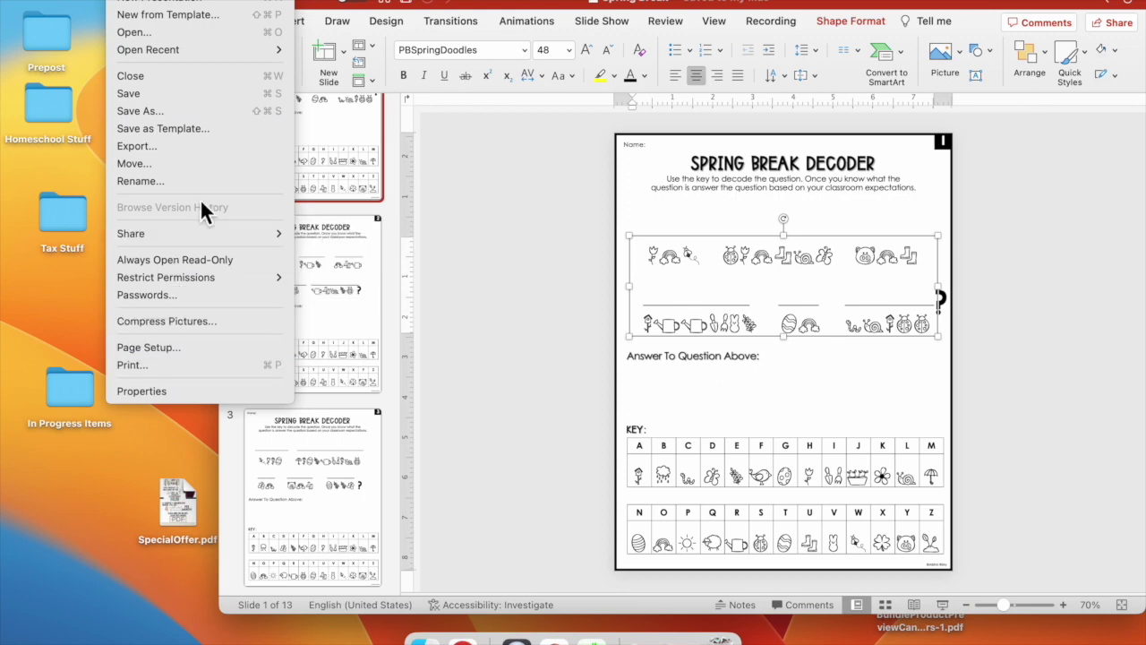
click(207, 148)
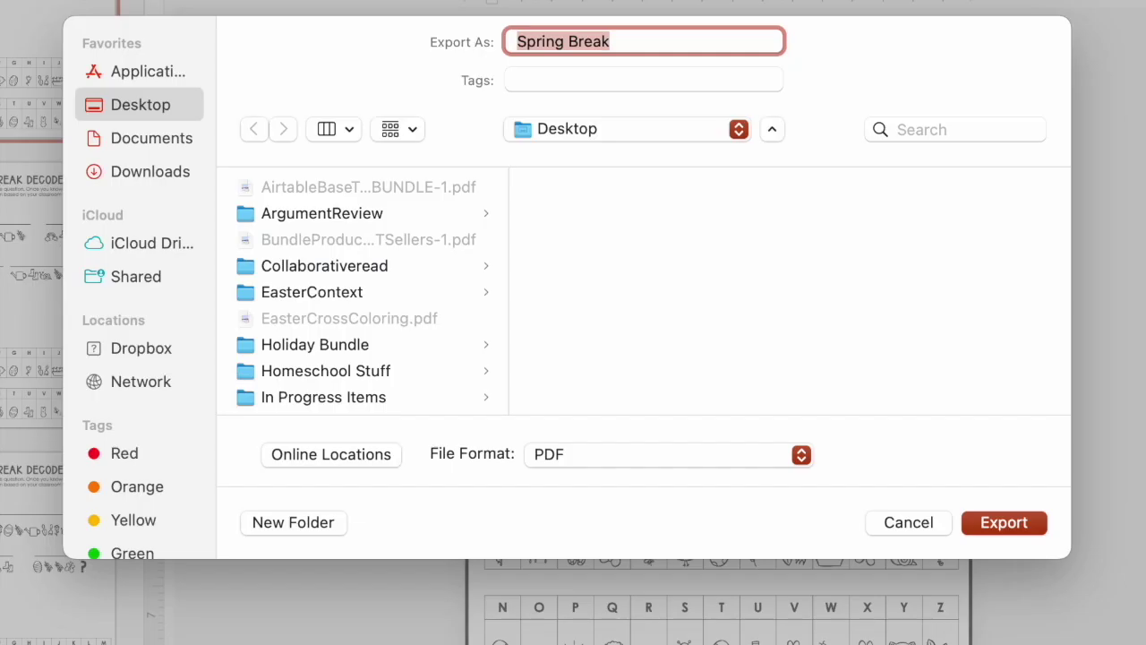
click(800, 456)
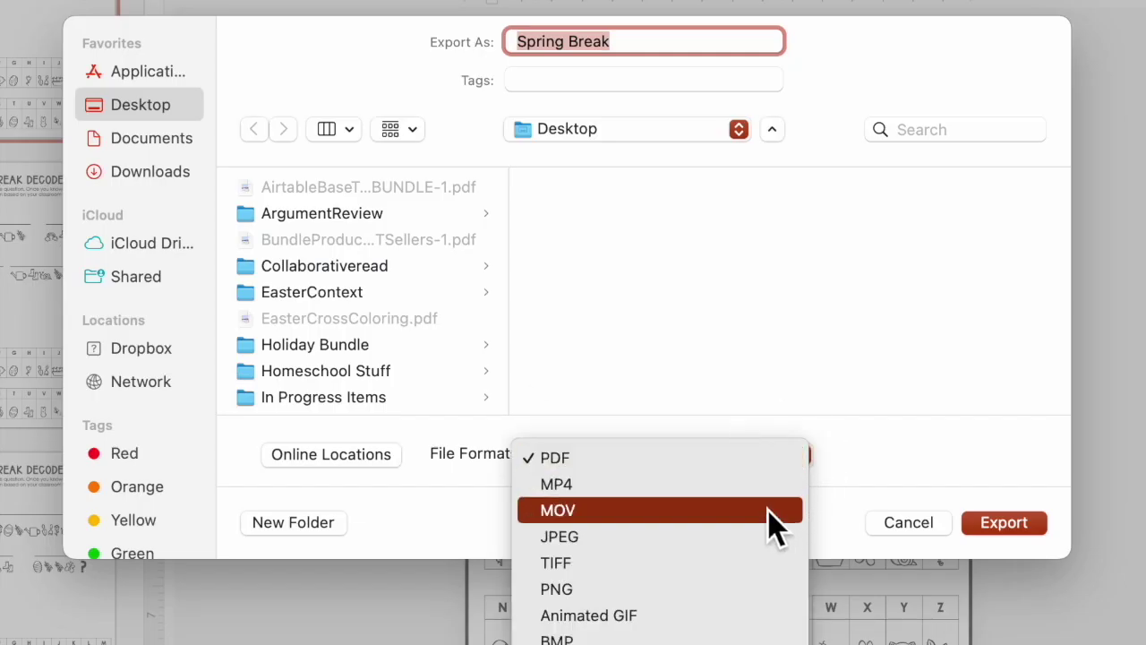
click(761, 540)
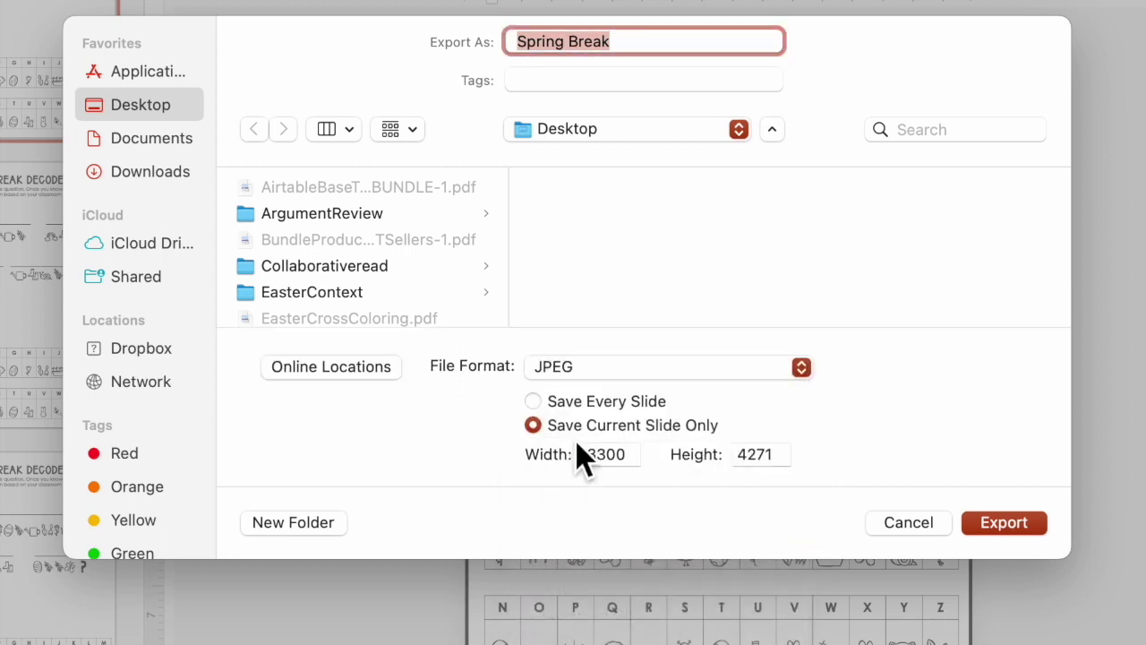
- Try to set the exported image height to 3300
click(638, 455)
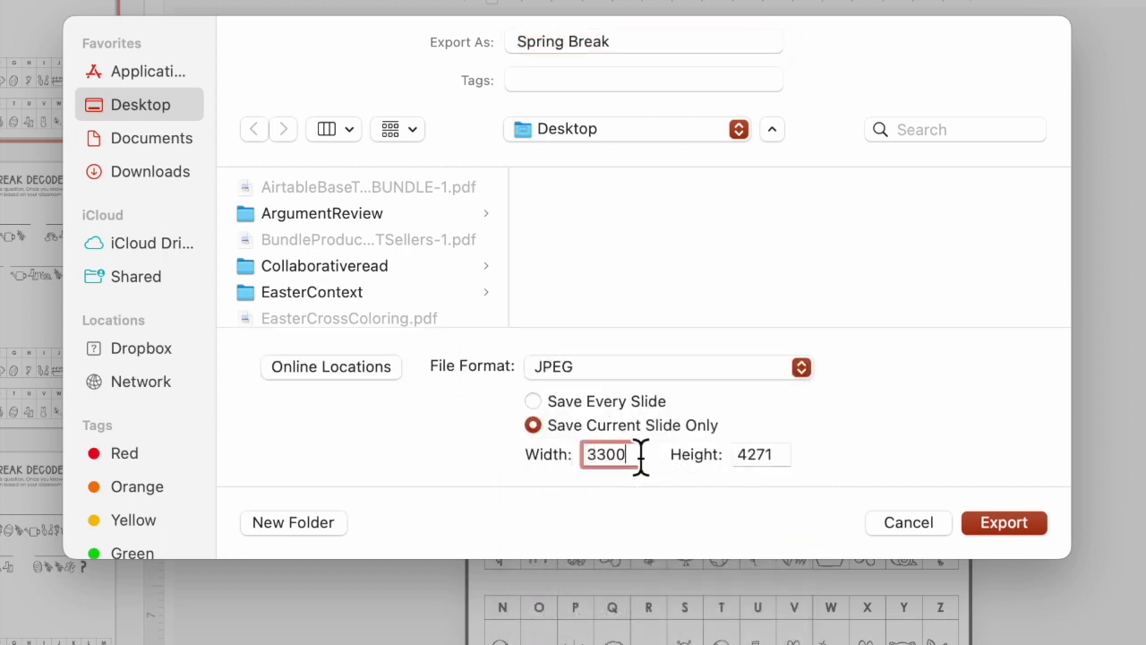
click(779, 456)
double_click(731, 458)
text(3300)
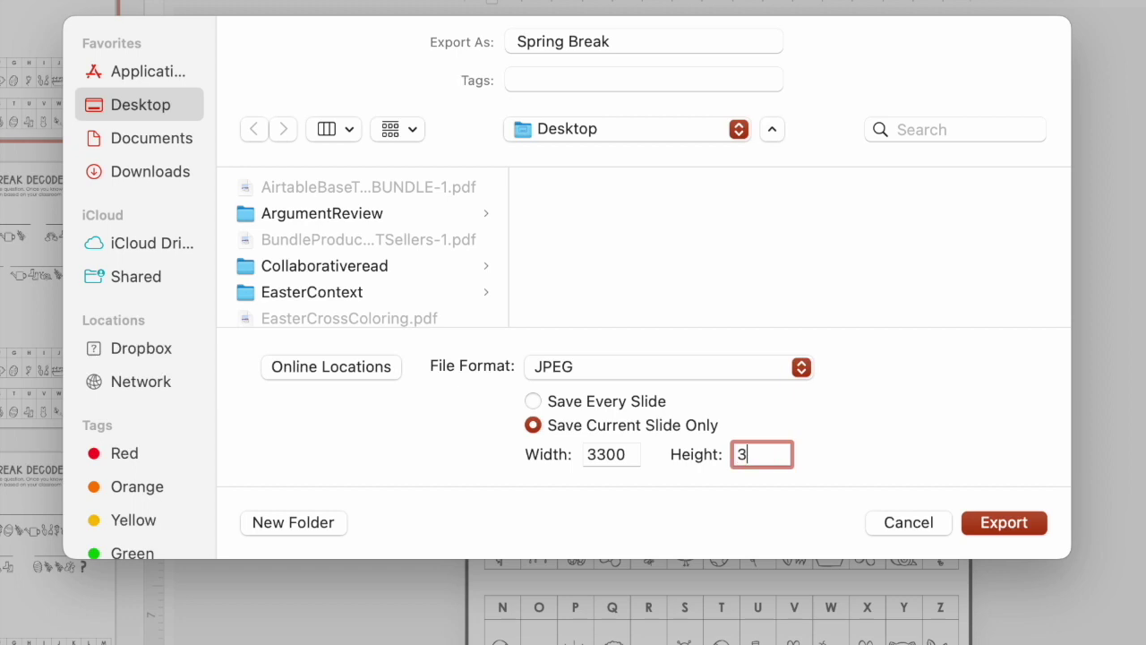
click(634, 465)
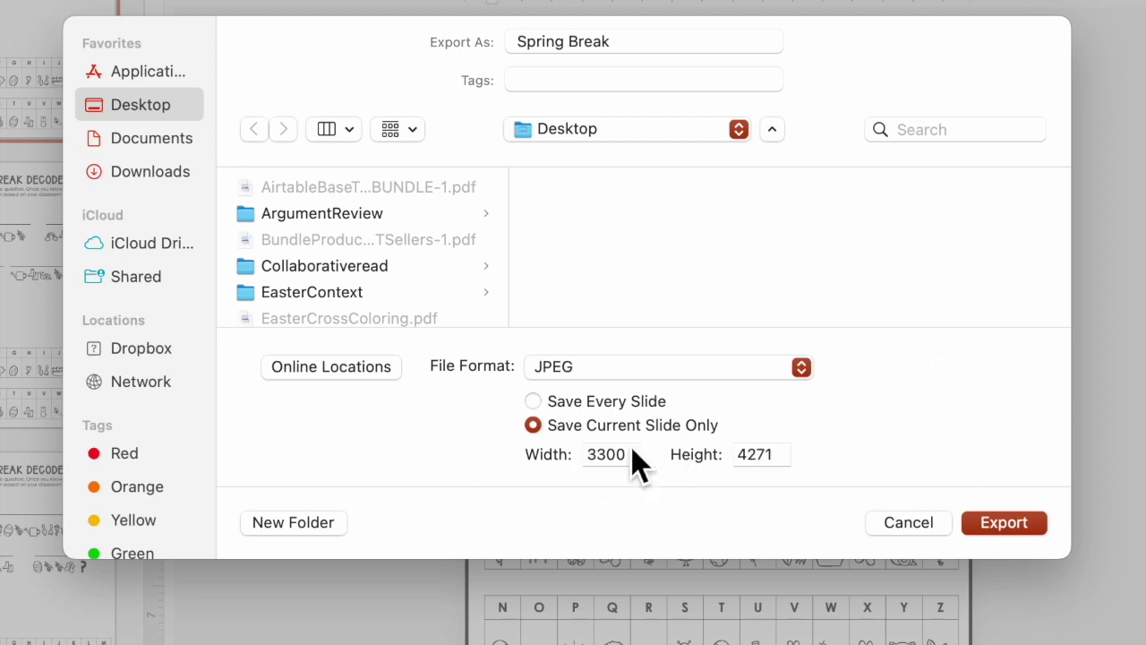
- Choose to save every slide, set the image width to 2550, and export the images
click(535, 402)
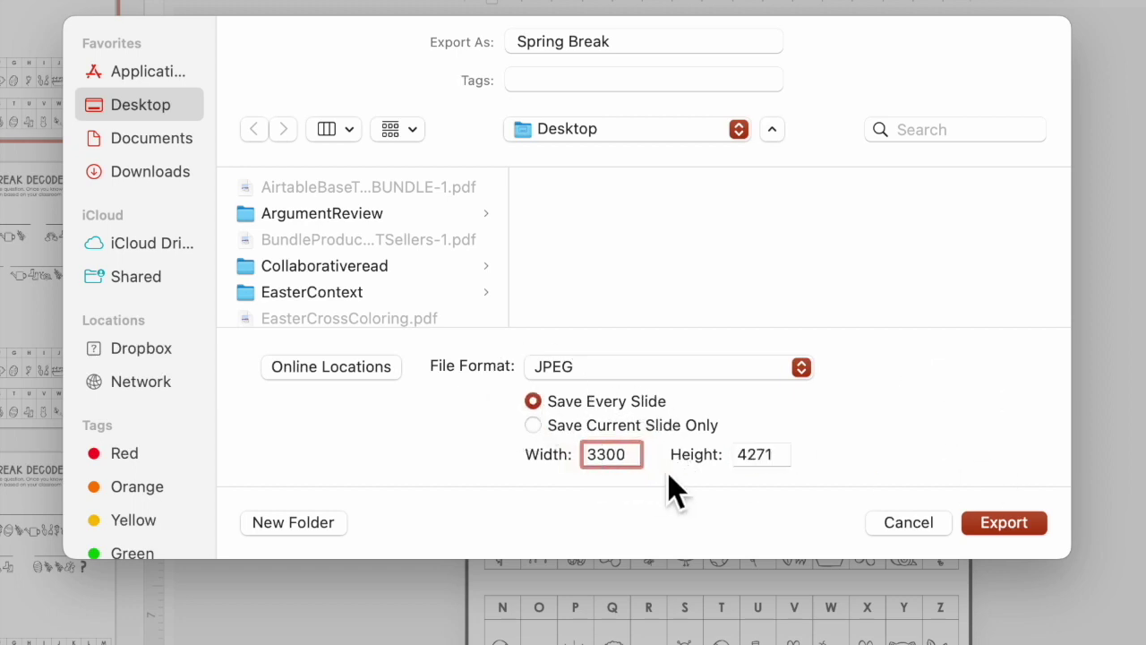
drag(639, 466, 558, 468)
key(BackSpace)
text(2550)
click(1004, 538)
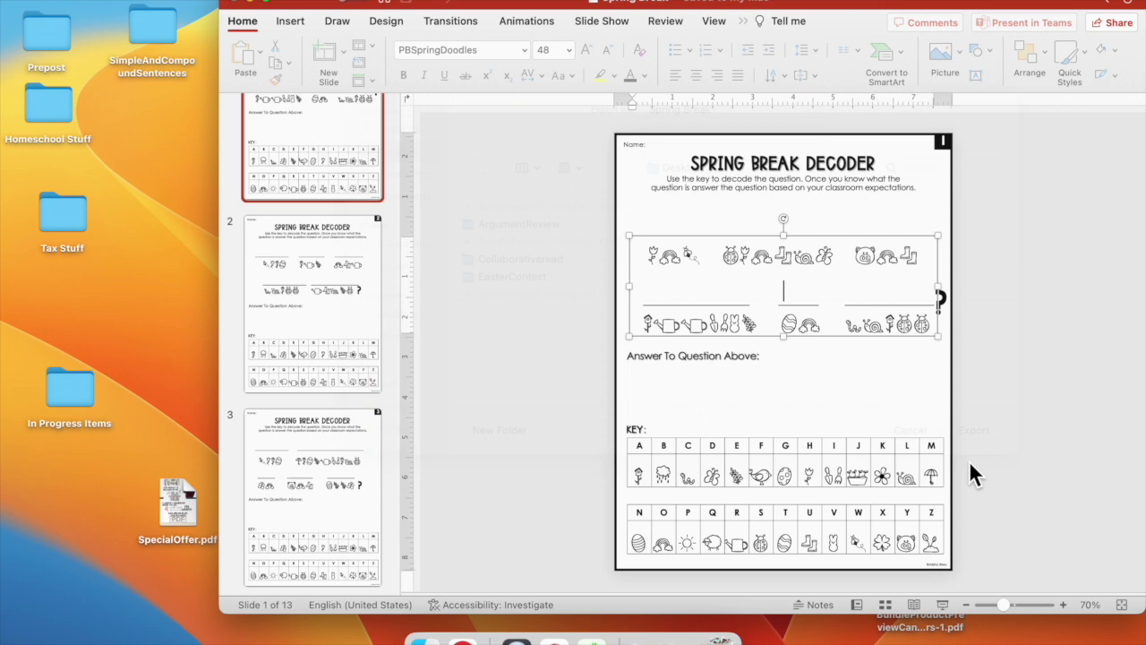
- Minimize the Spring Break presentation, return to the untitled Google Slides presentation, and delete its blank slide
click(622, 267)
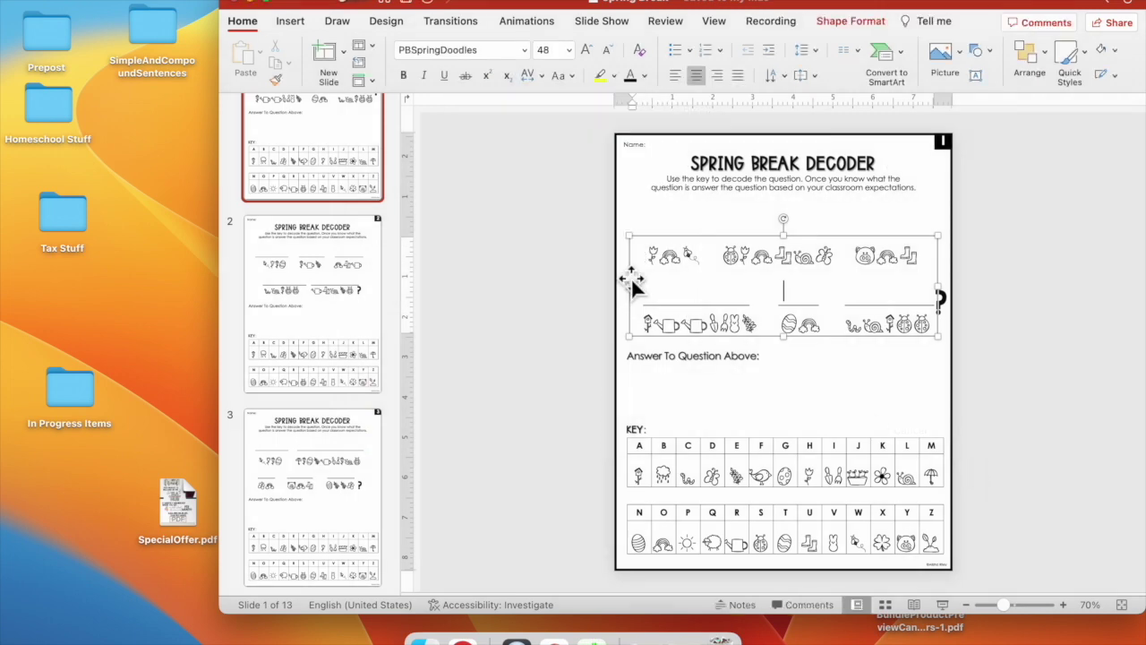
click(255, 8)
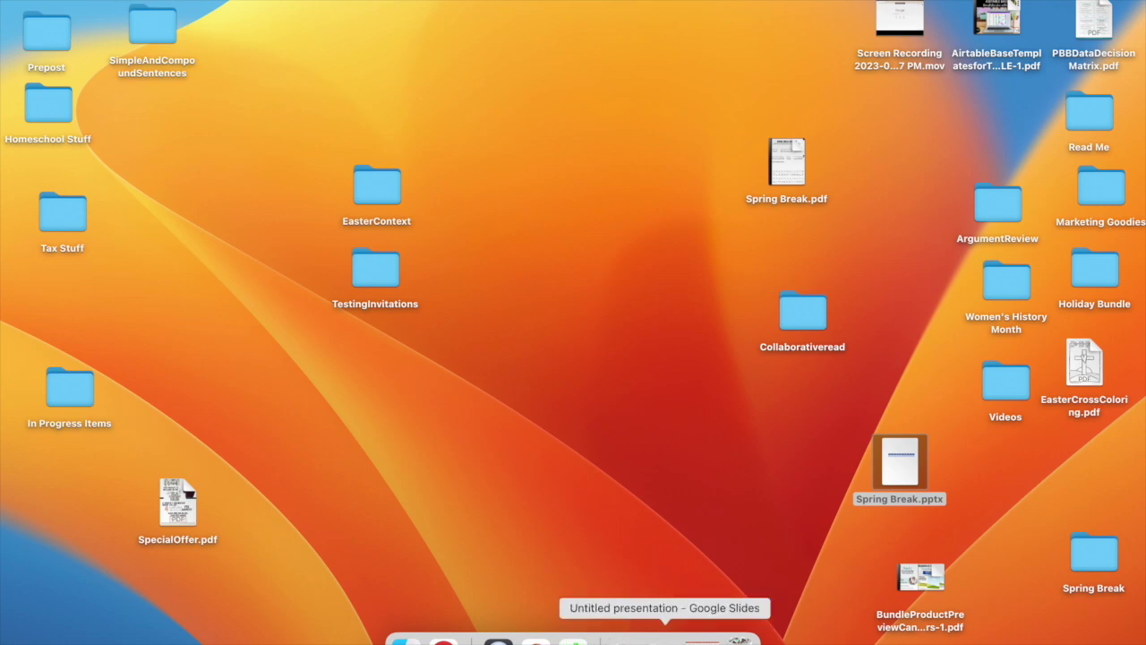
click(665, 638)
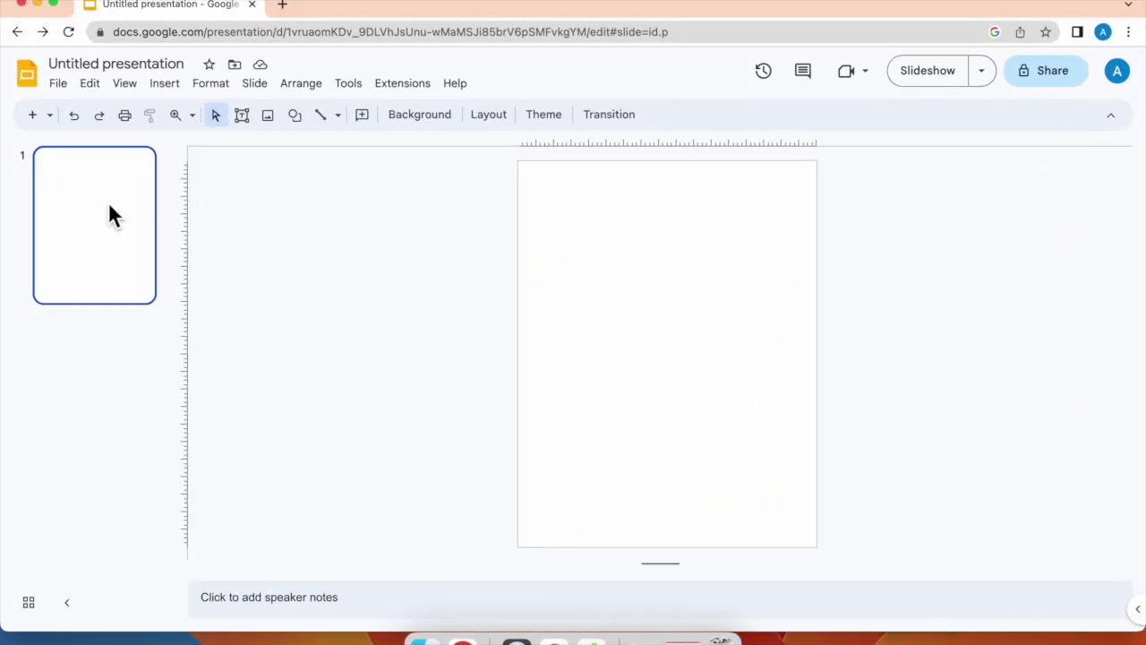
key(Delete)
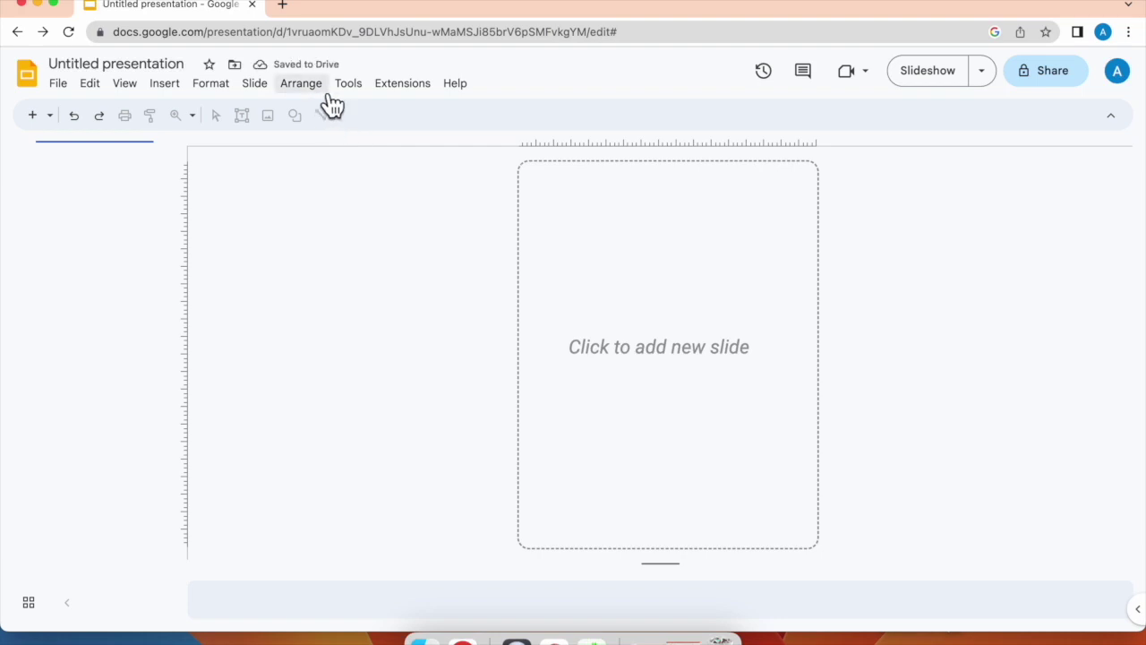
- With the Slides Toolbox import tools, begin creating slides from images, one per slide, set as slide background and without filename captions
click(399, 88)
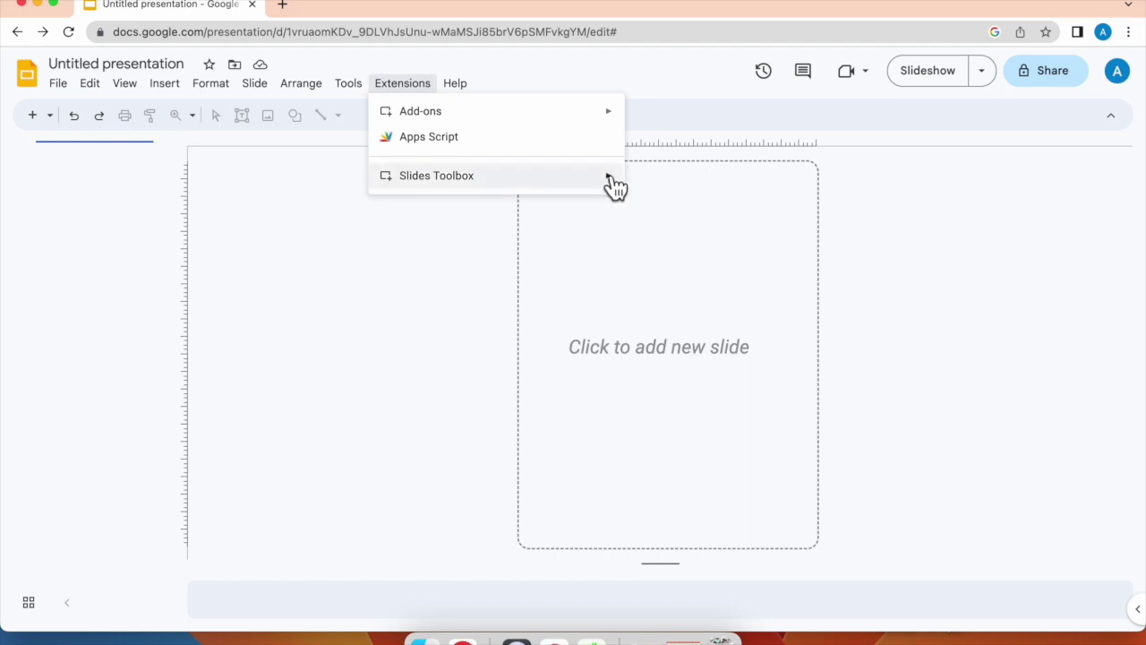
mouse_move(608, 179)
click(655, 208)
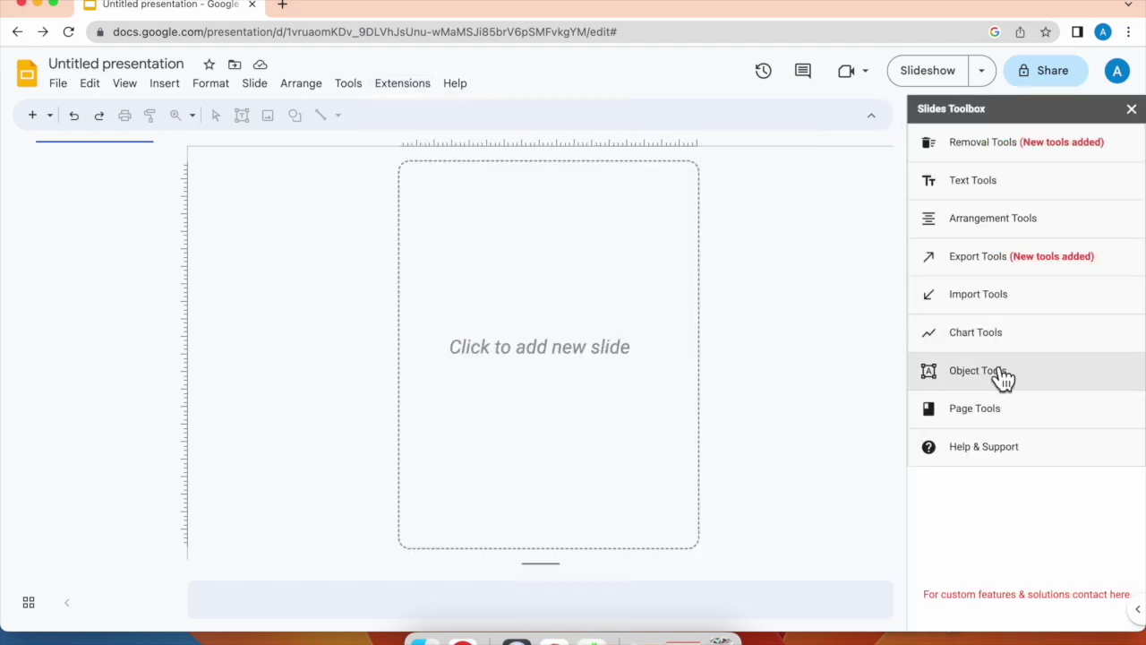
click(999, 307)
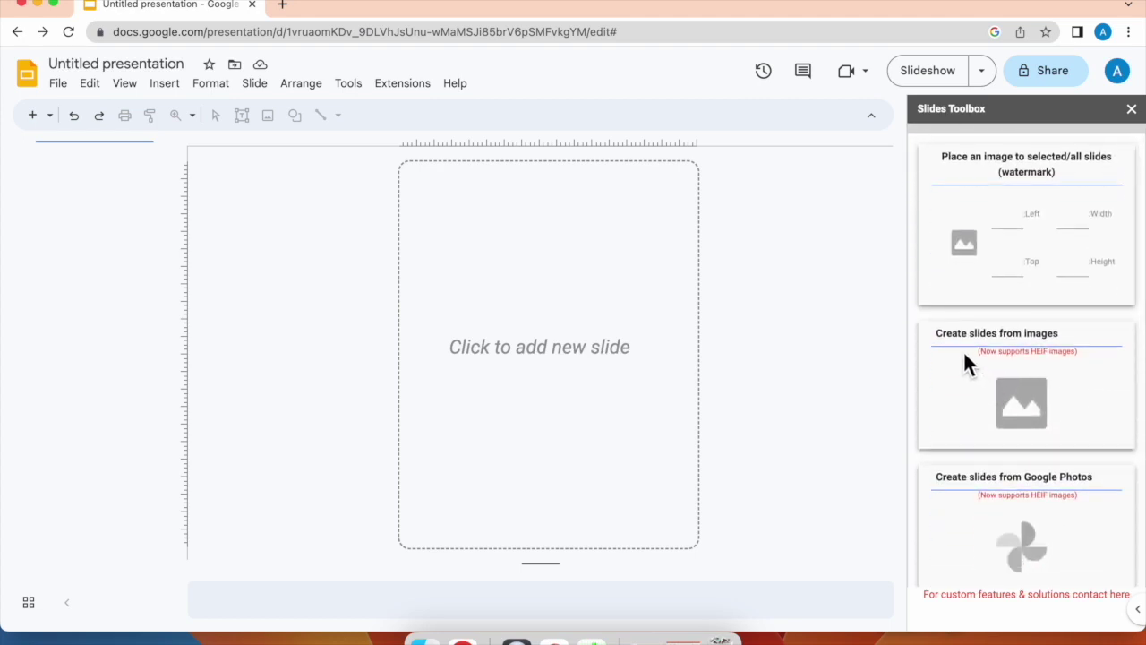
click(1035, 397)
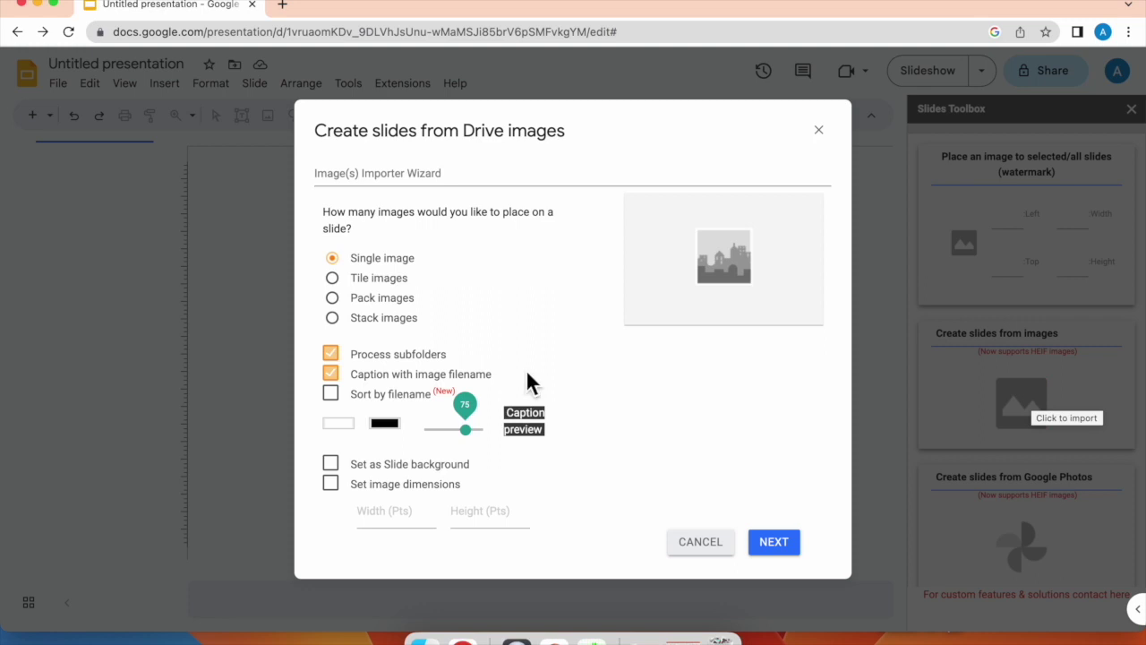
click(339, 466)
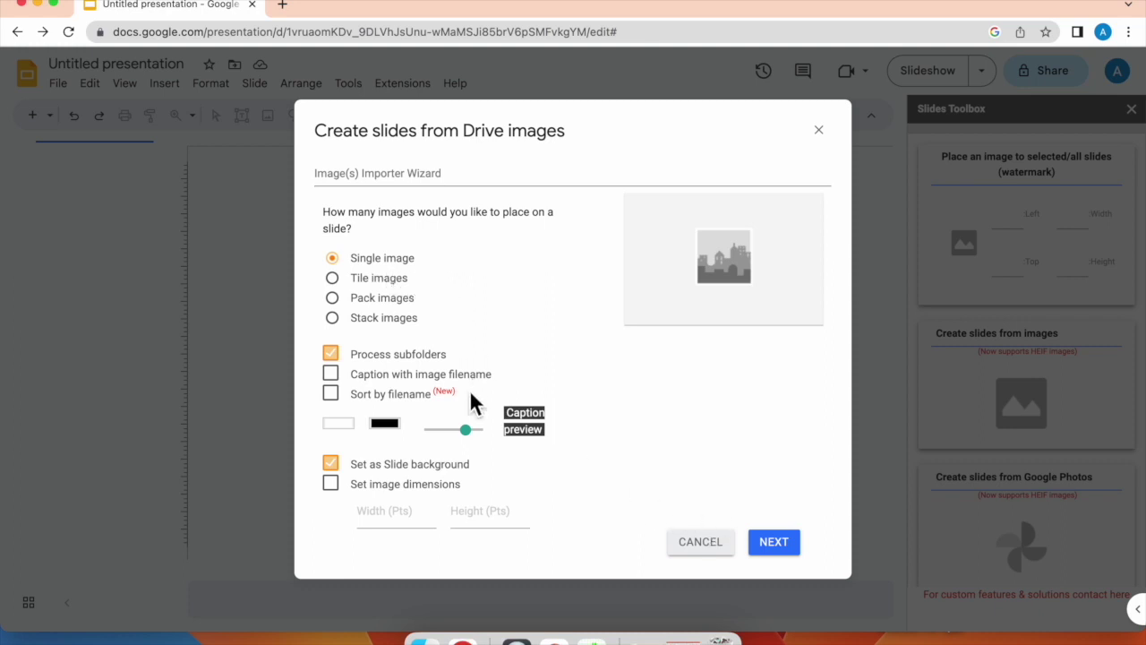
click(770, 544)
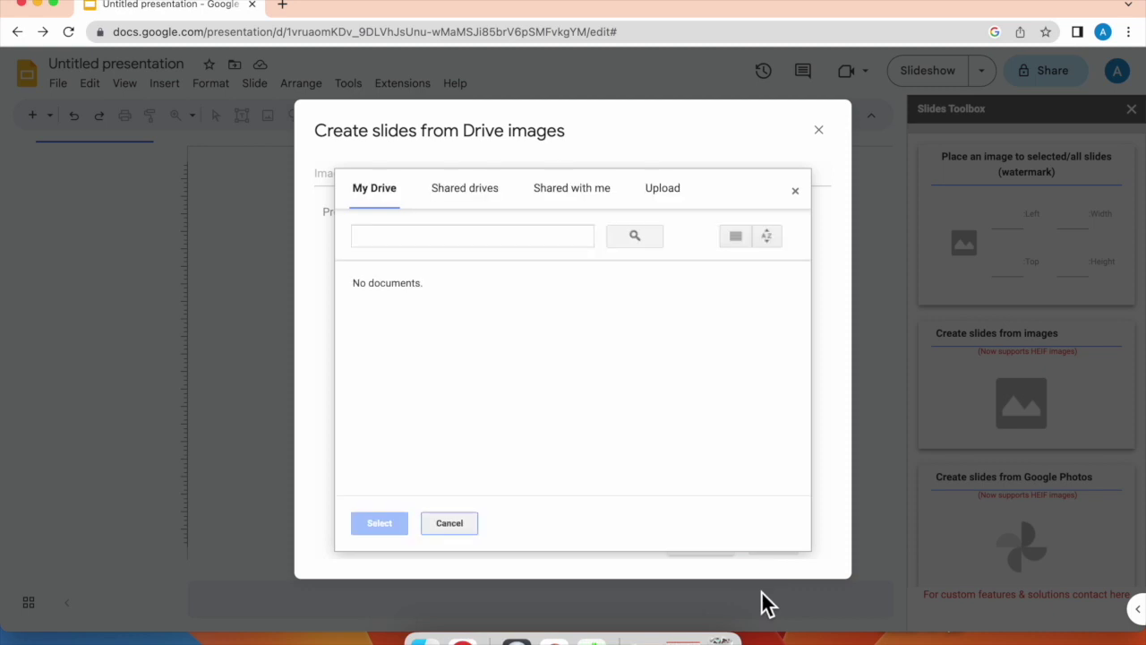
- Upload Slide1.jpeg through Slide13.jpeg from the Spring Break folder on the desktop to create the slides
click(670, 193)
click(591, 357)
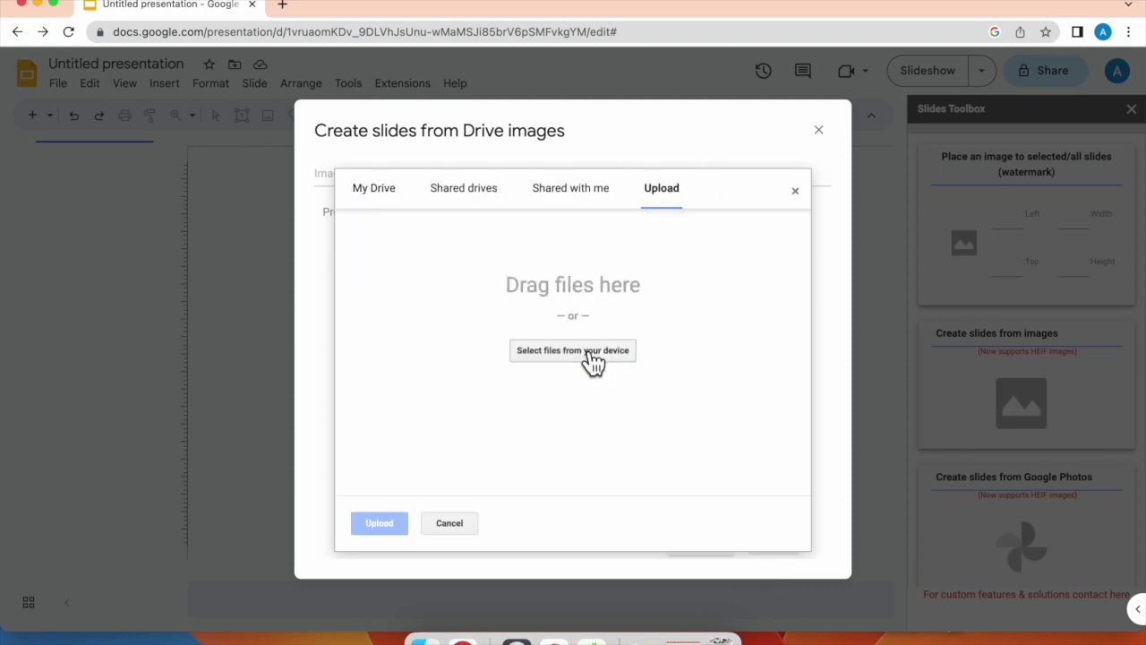
click(232, 208)
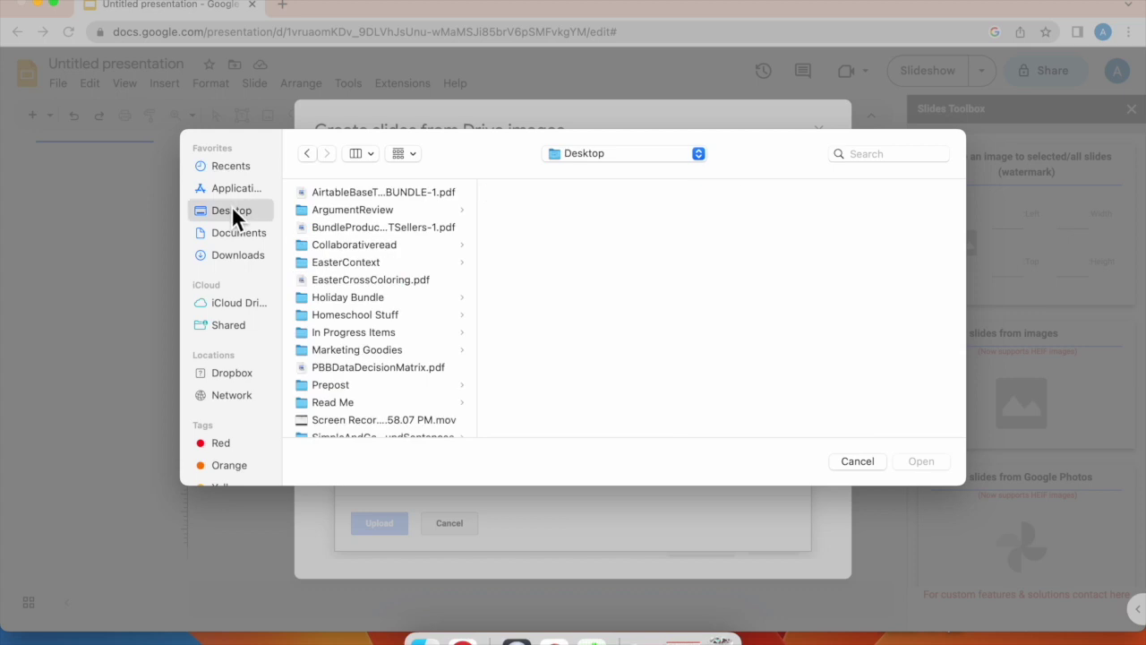
scroll(352, 255, down, 3)
scroll(350, 292, down, 1)
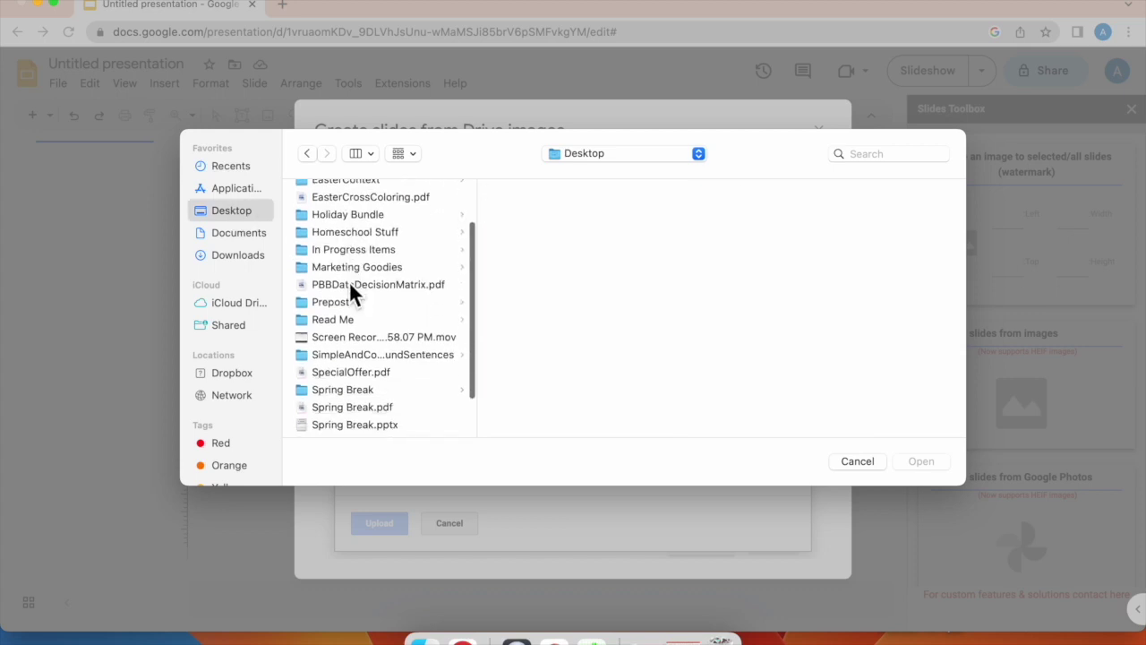
click(344, 389)
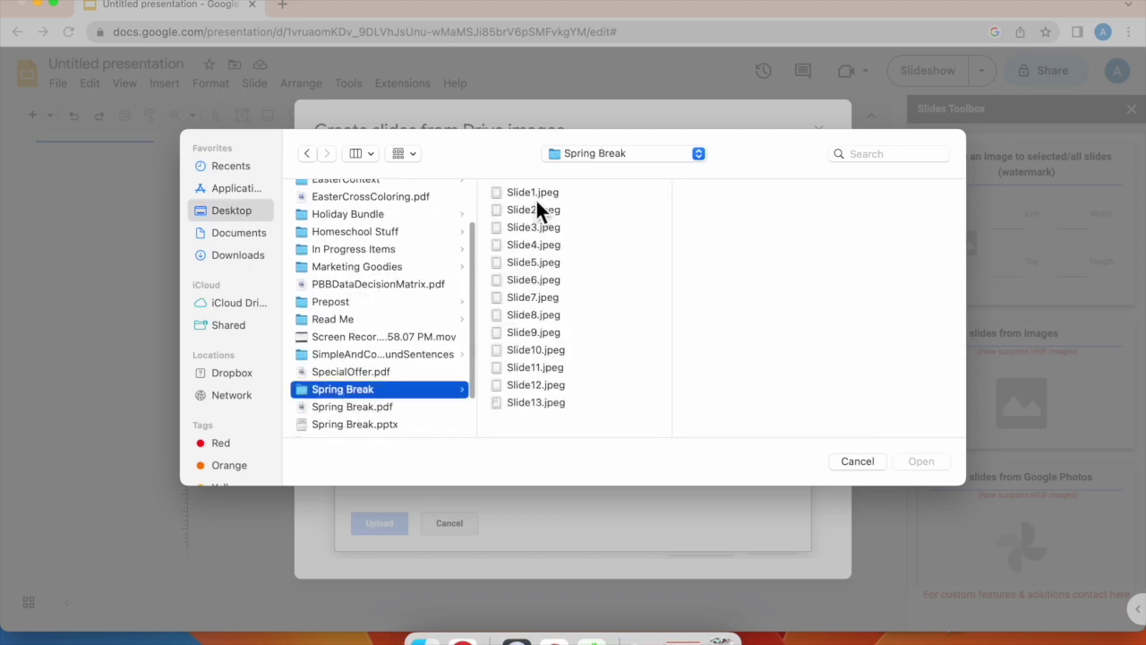
drag(534, 196, 551, 439)
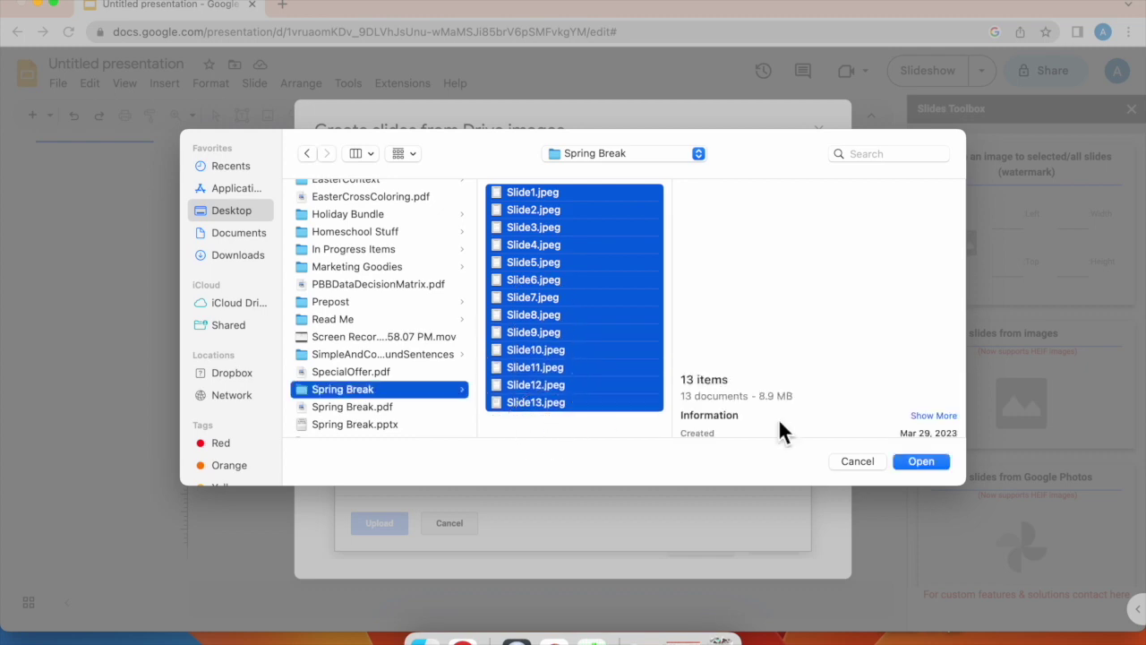
click(932, 467)
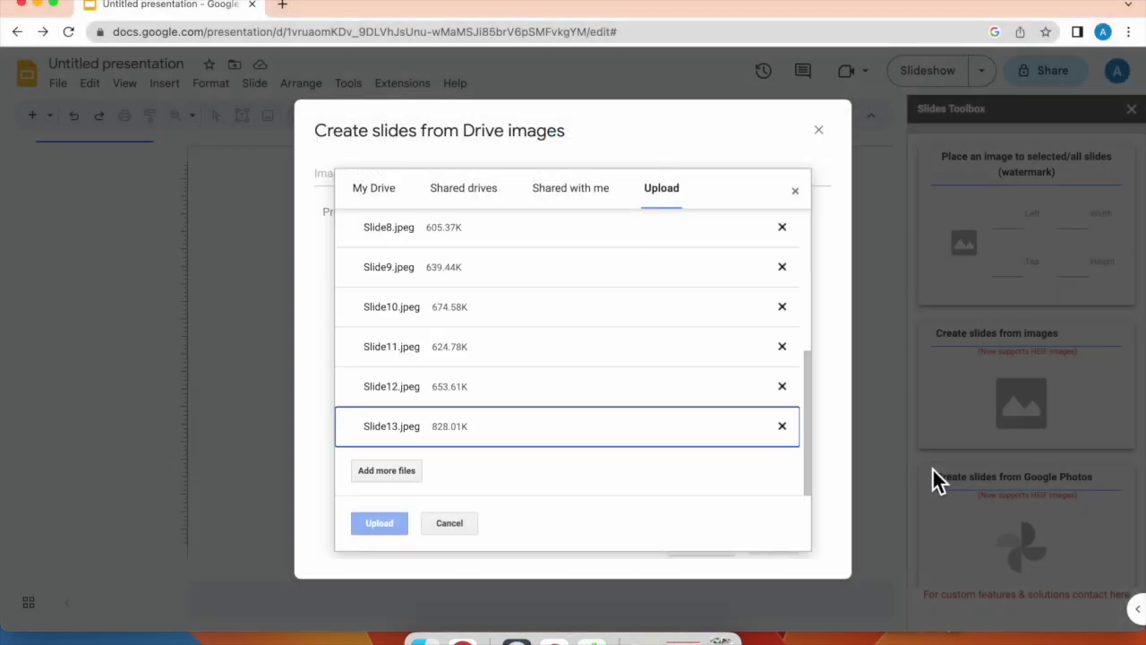
click(379, 524)
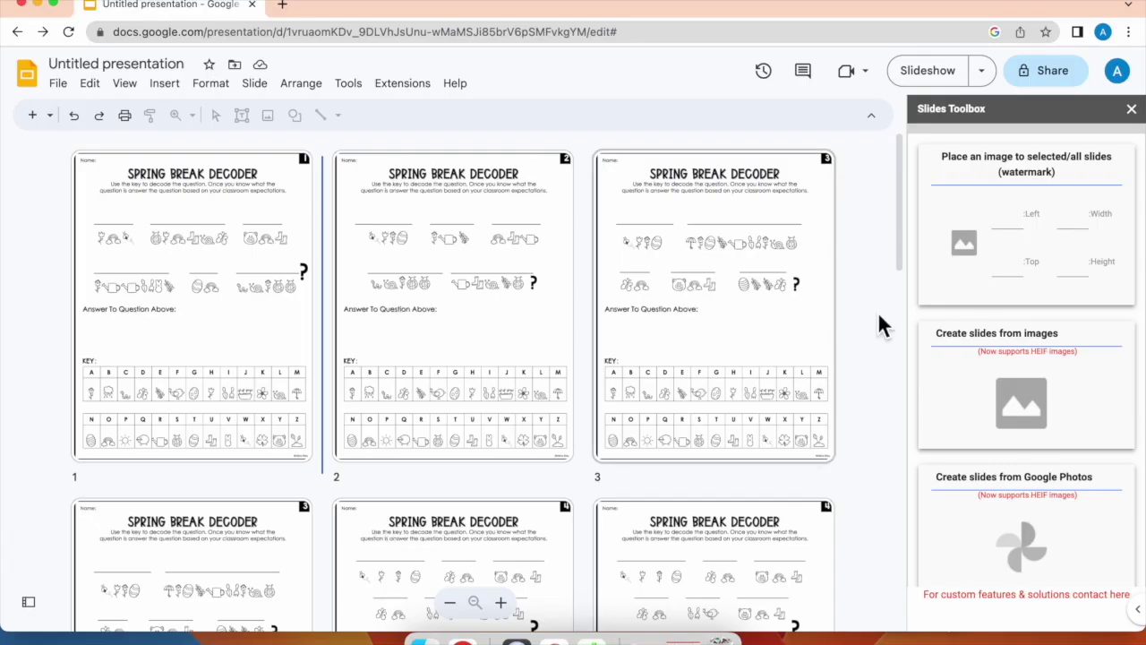
- Close Slides Toolbox, open the first imported slide for editing, and look through the other worksheet slides
click(731, 376)
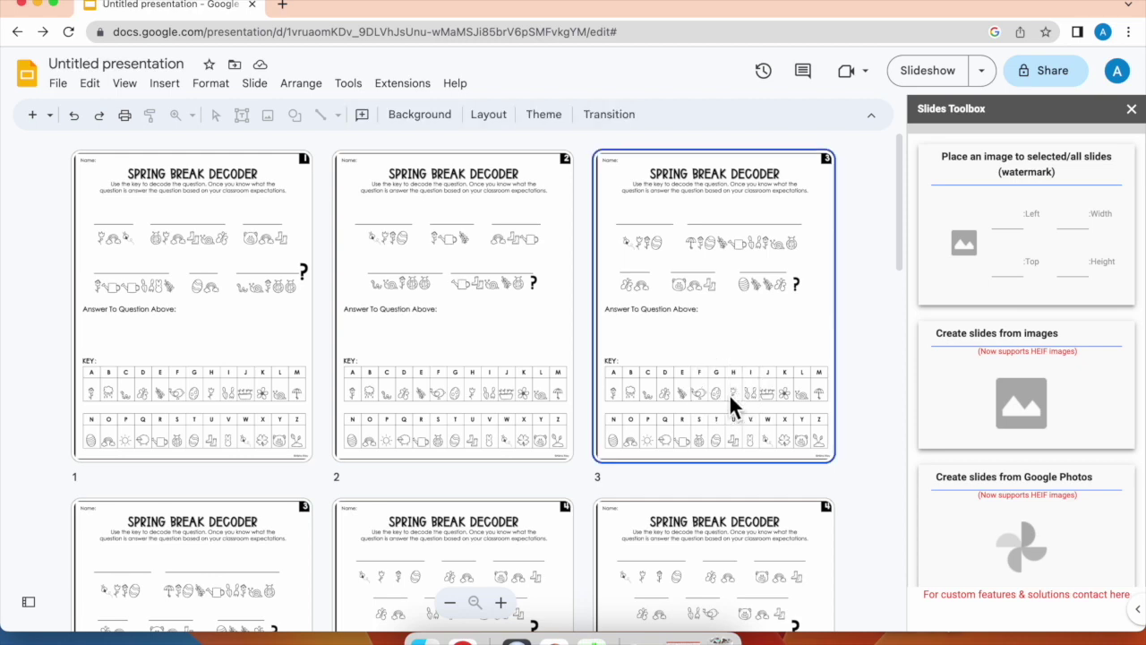
click(1131, 109)
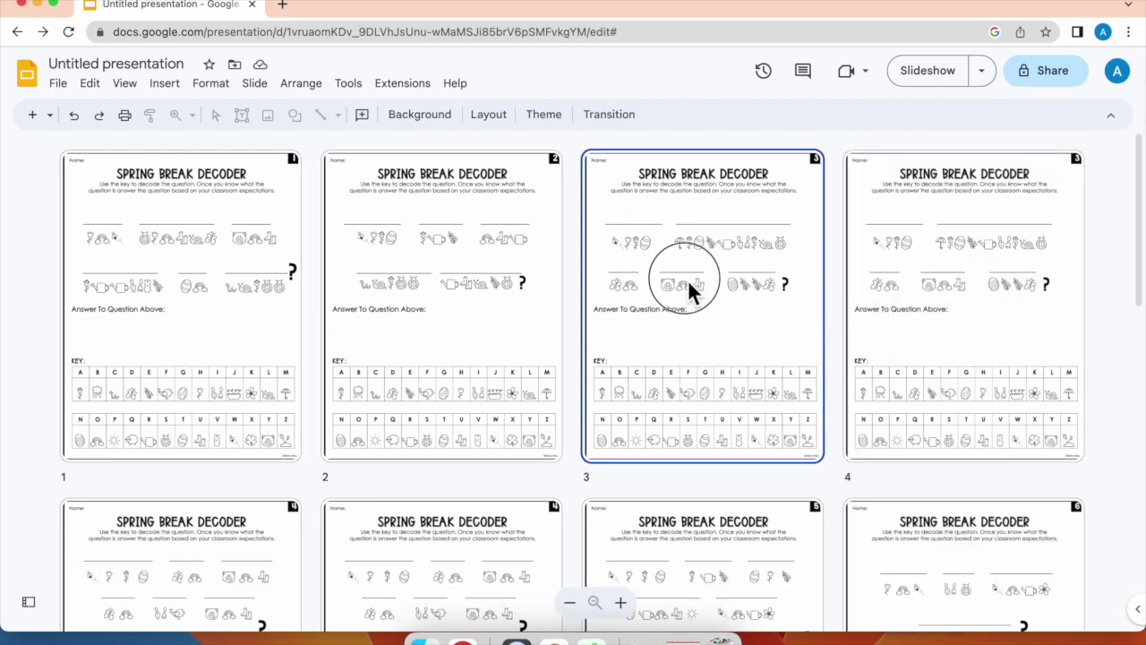
drag(688, 279, 629, 335)
double_click(224, 214)
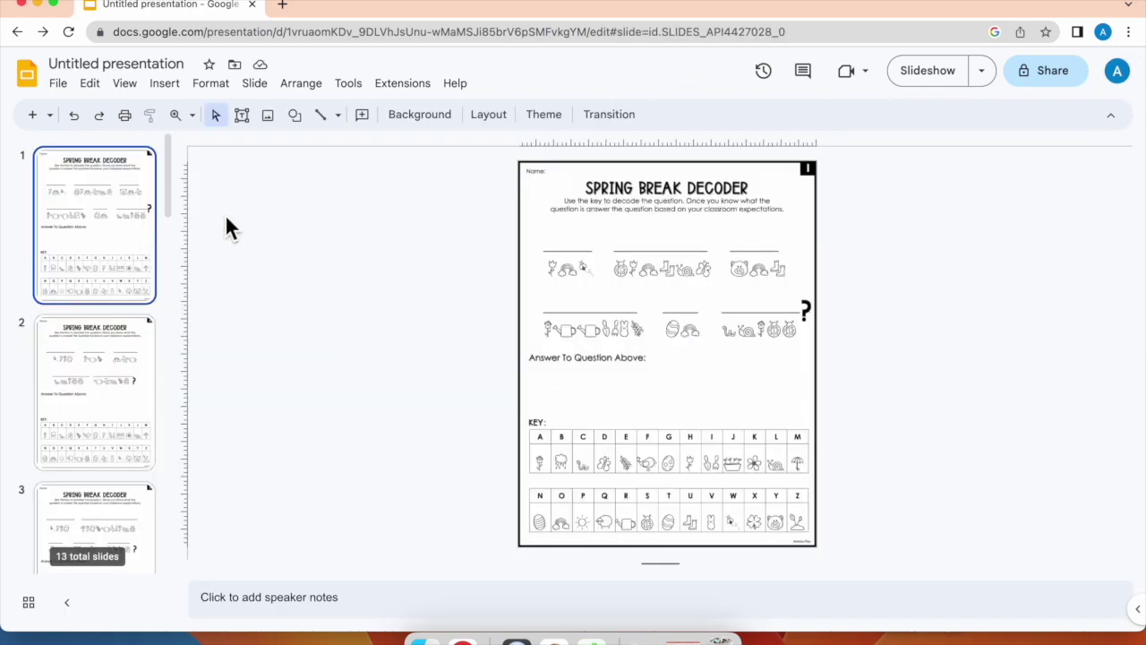
scroll(79, 415, down, 15)
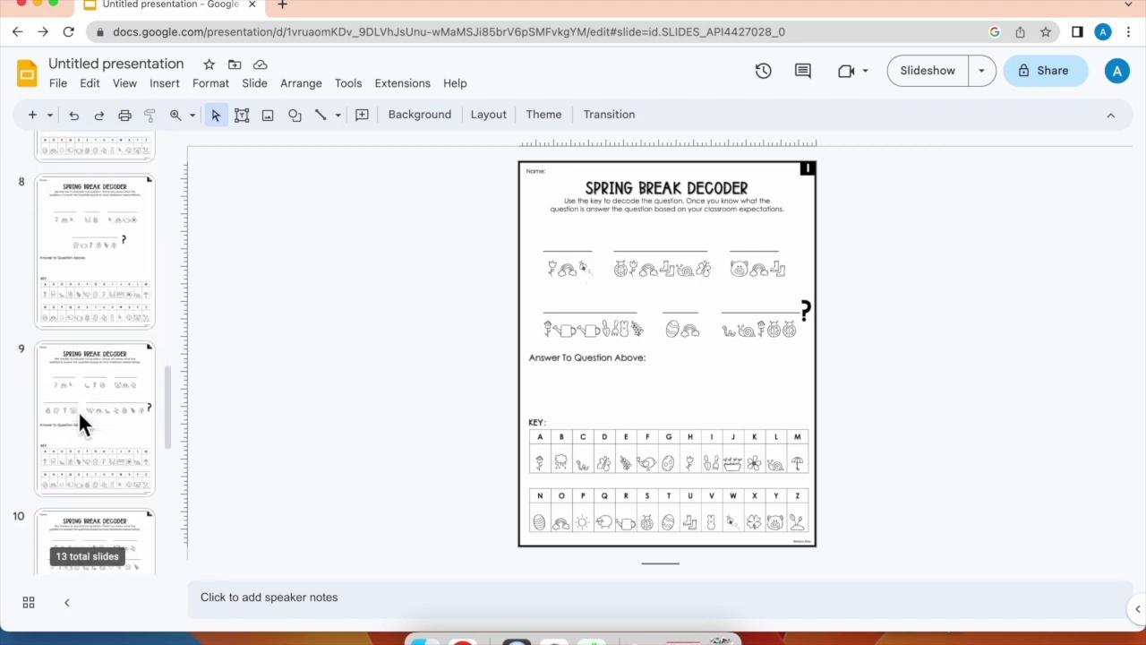
- Download the untitled 13-slide presentation as a PDF document
scroll(105, 406, up, 15)
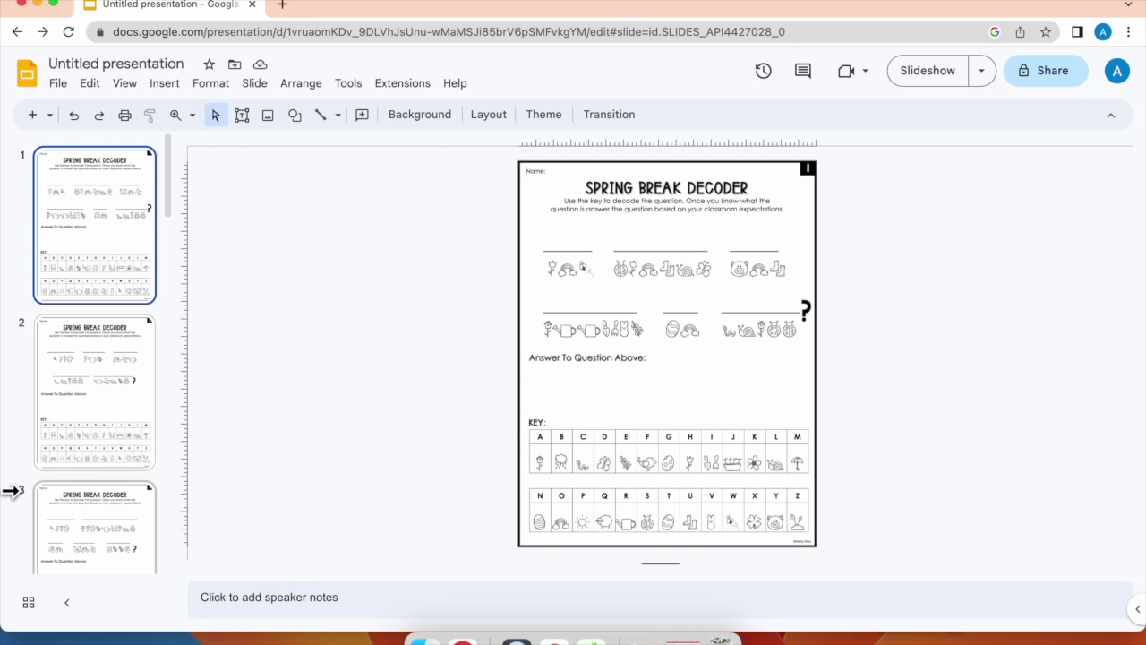
click(59, 85)
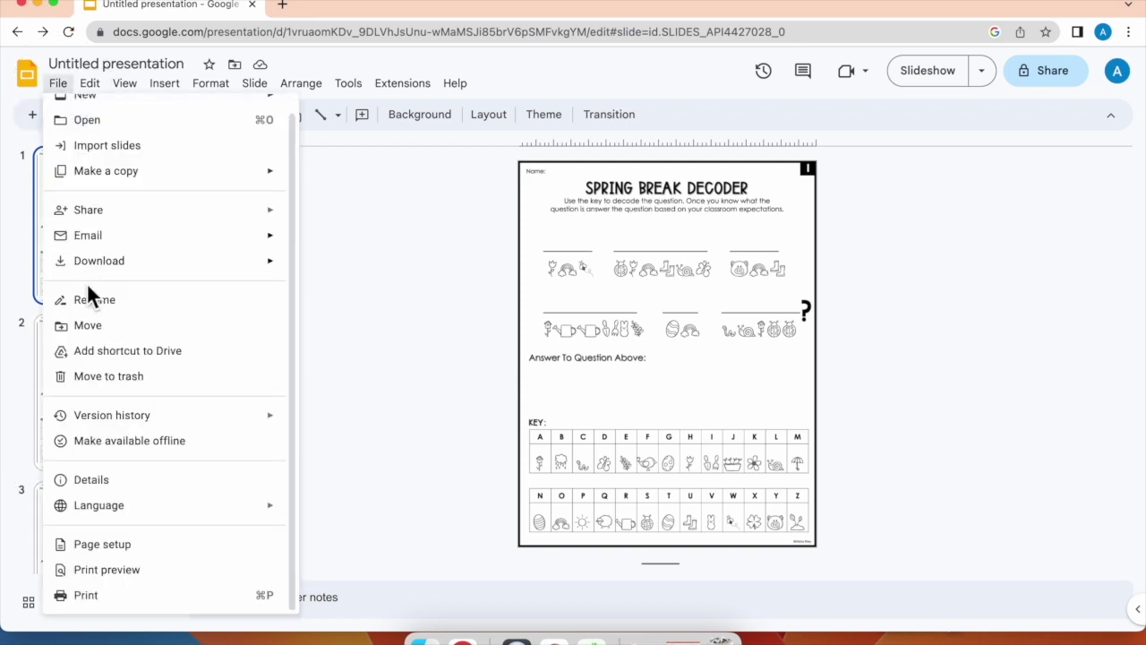
mouse_move(127, 271)
click(344, 318)
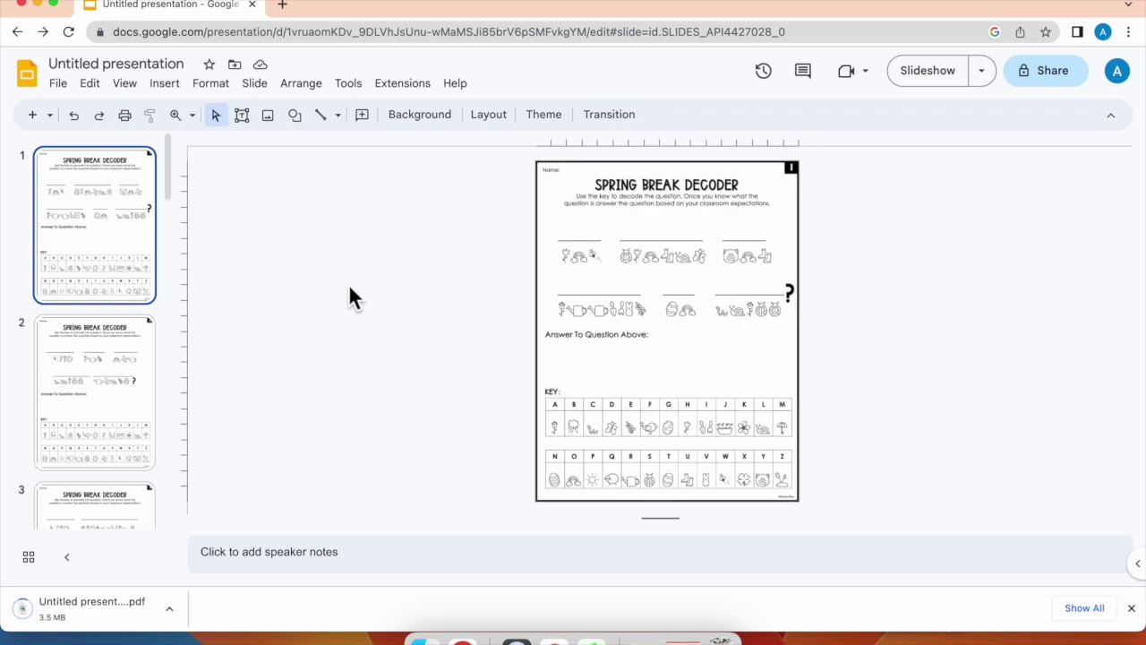
- Open Google Drive in a new browser tab, dismiss its introduction, and look through the uploaded slide JPEGs in My Drive
click(282, 5)
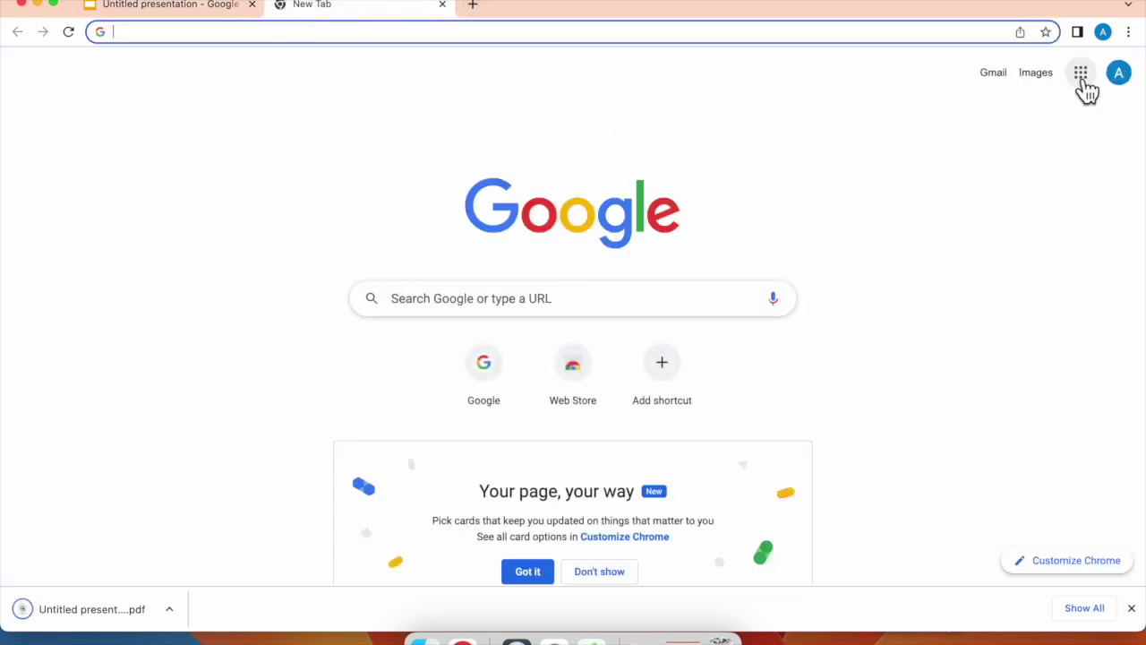
click(1083, 76)
click(1115, 159)
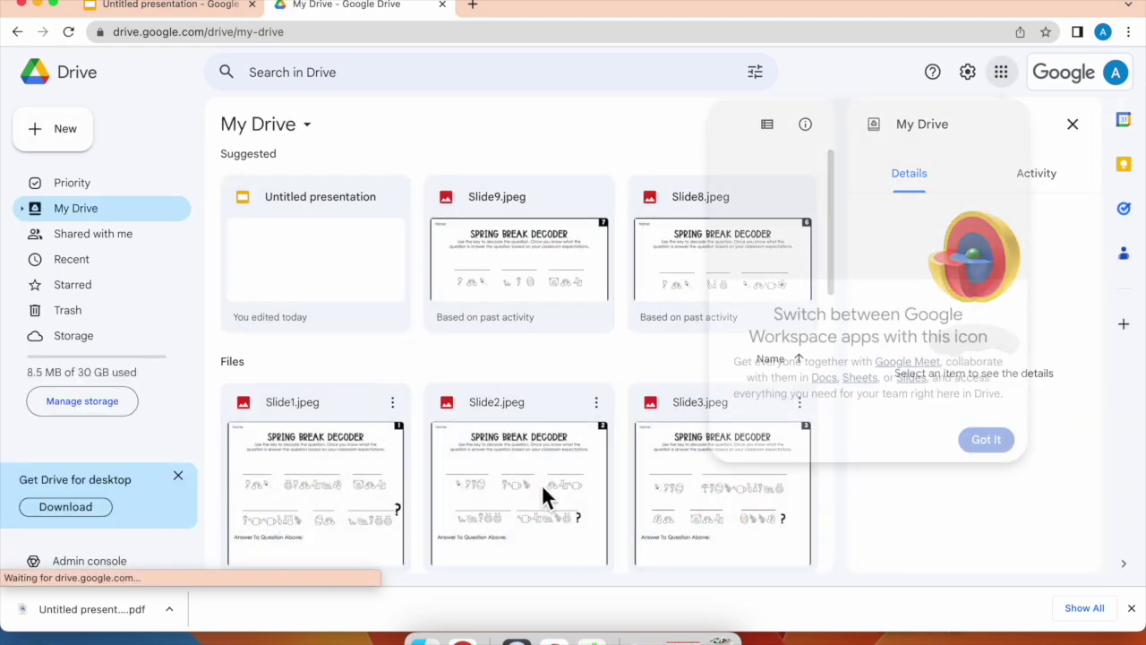
click(1015, 442)
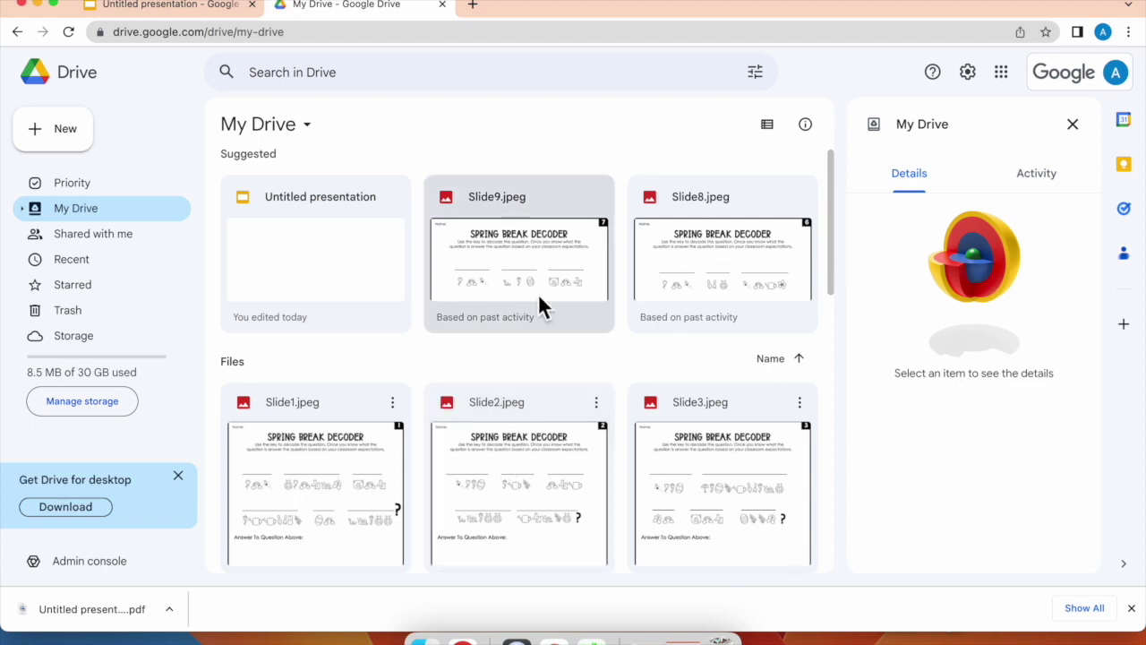
scroll(526, 351, down, 4)
scroll(527, 354, up, 1)
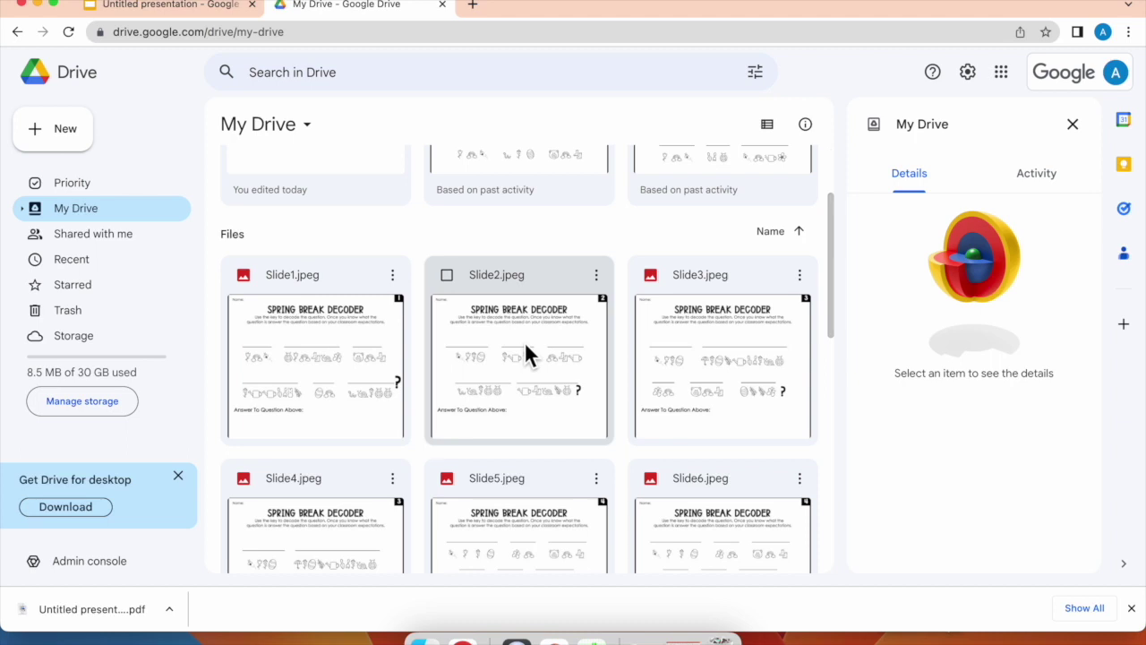
- Put the downloaded Untitled presentation PDF on the desktop, minimize the browser, and open the PDF in Preview
click(50, 627)
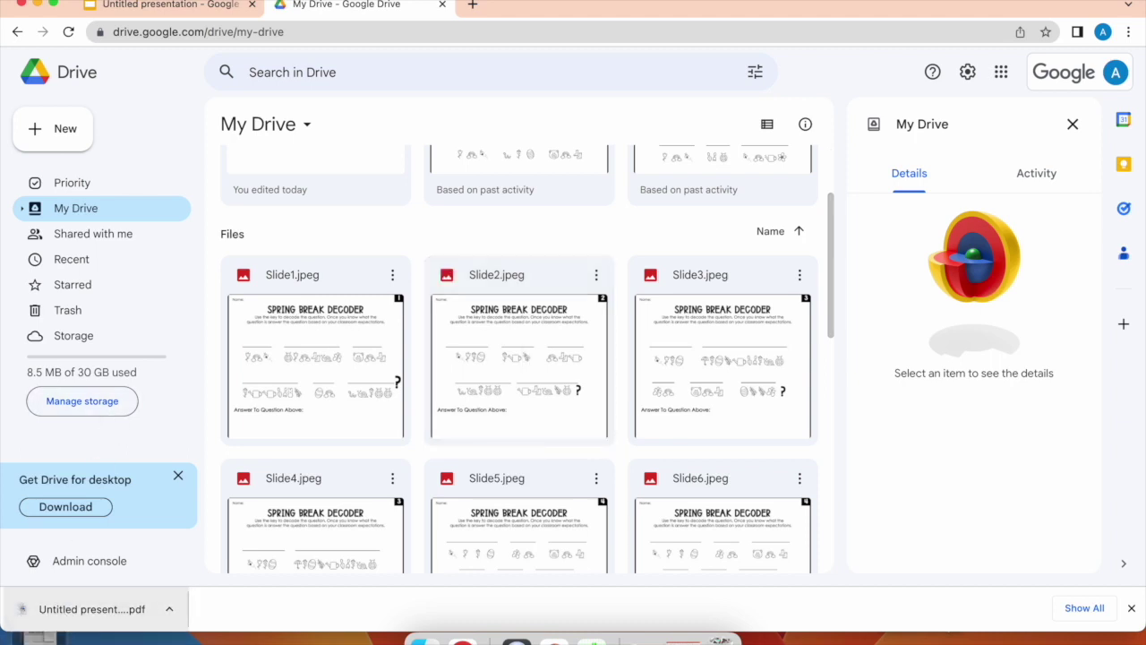
click(37, 5)
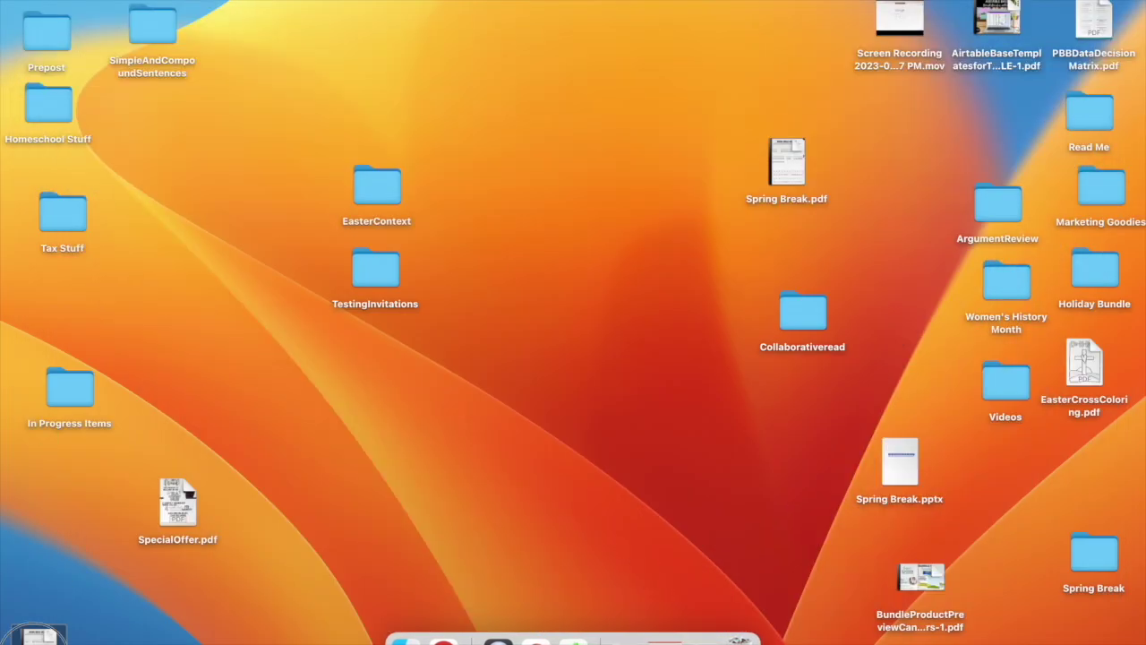
drag(56, 584, 523, 408)
double_click(527, 414)
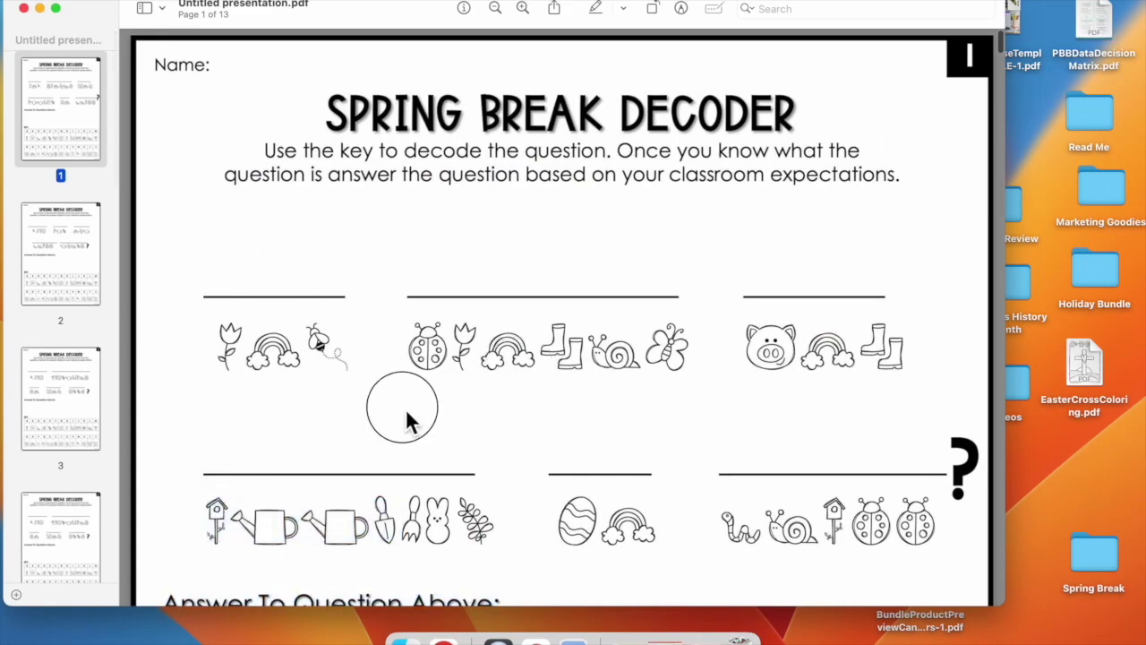
- Check whether the first page's artwork can be selected in the PDF, and examine the worksheets and keys on pages 2 and 3
drag(409, 402, 268, 435)
click(84, 307)
click(76, 441)
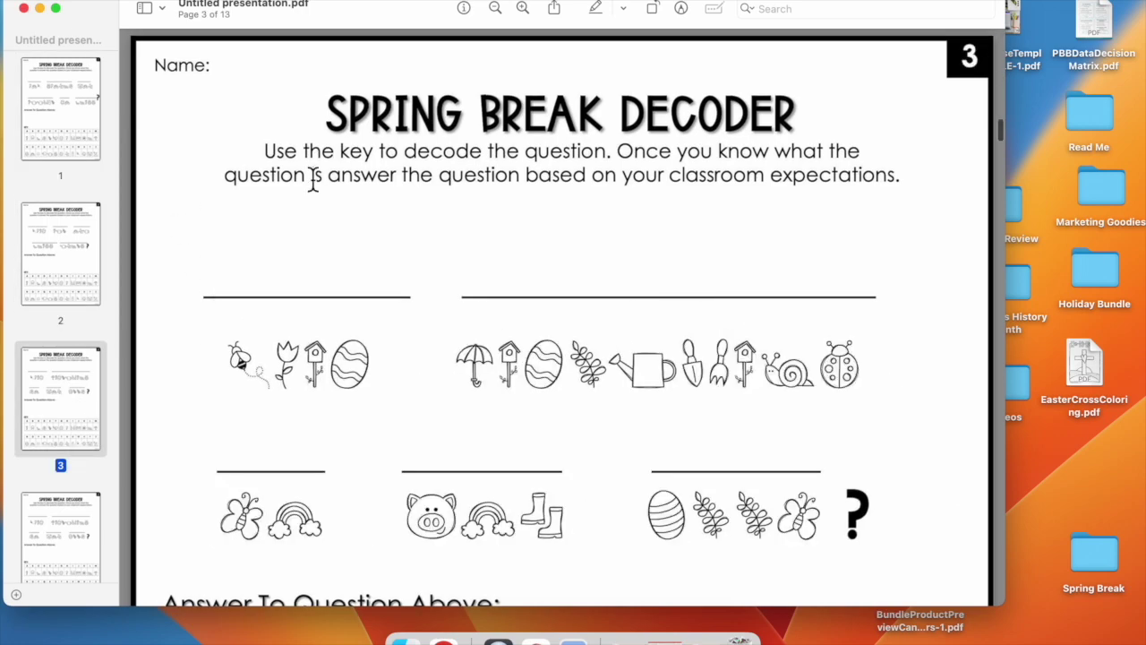
scroll(339, 453, down, 5)
scroll(339, 453, down, 4)
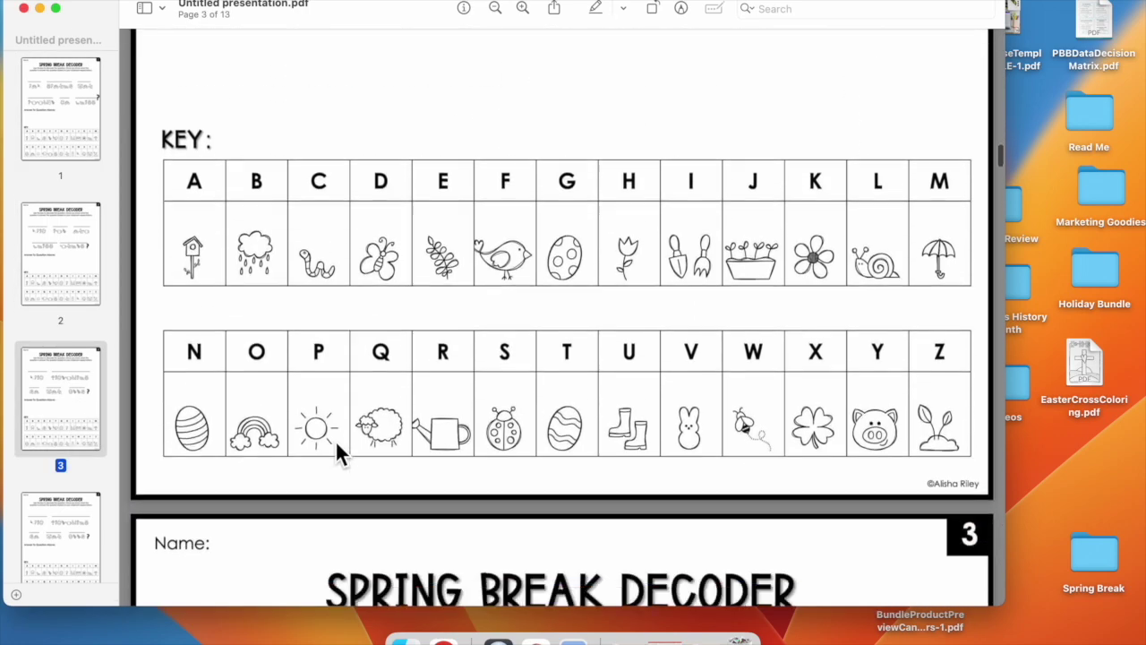
scroll(339, 452, up, 10)
scroll(339, 452, down, 3)
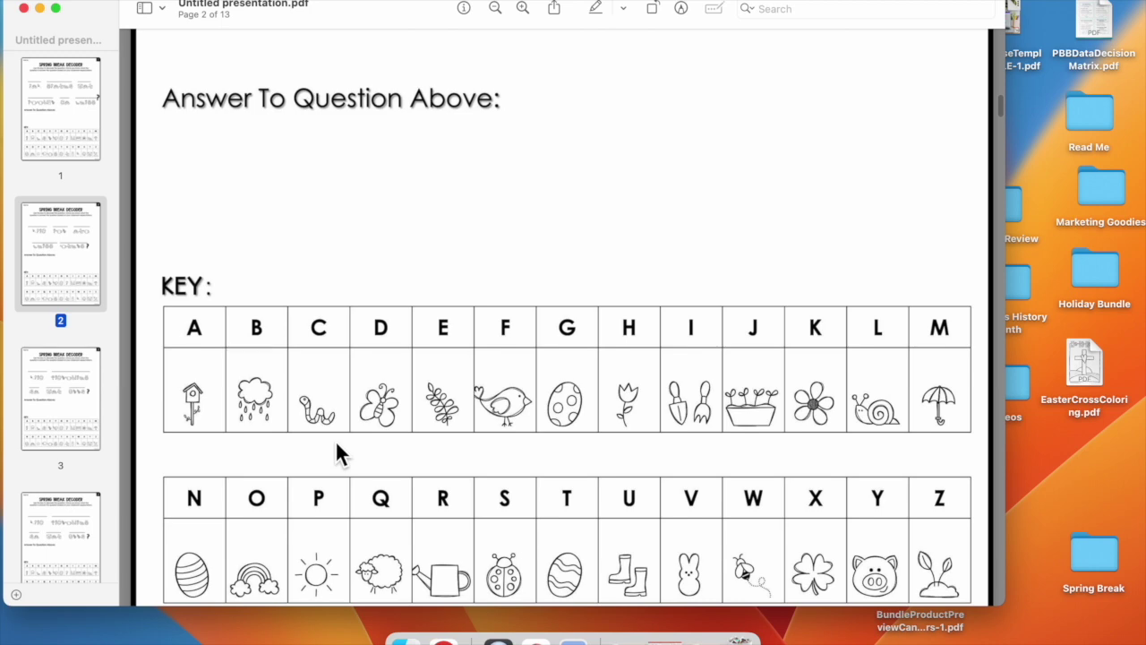